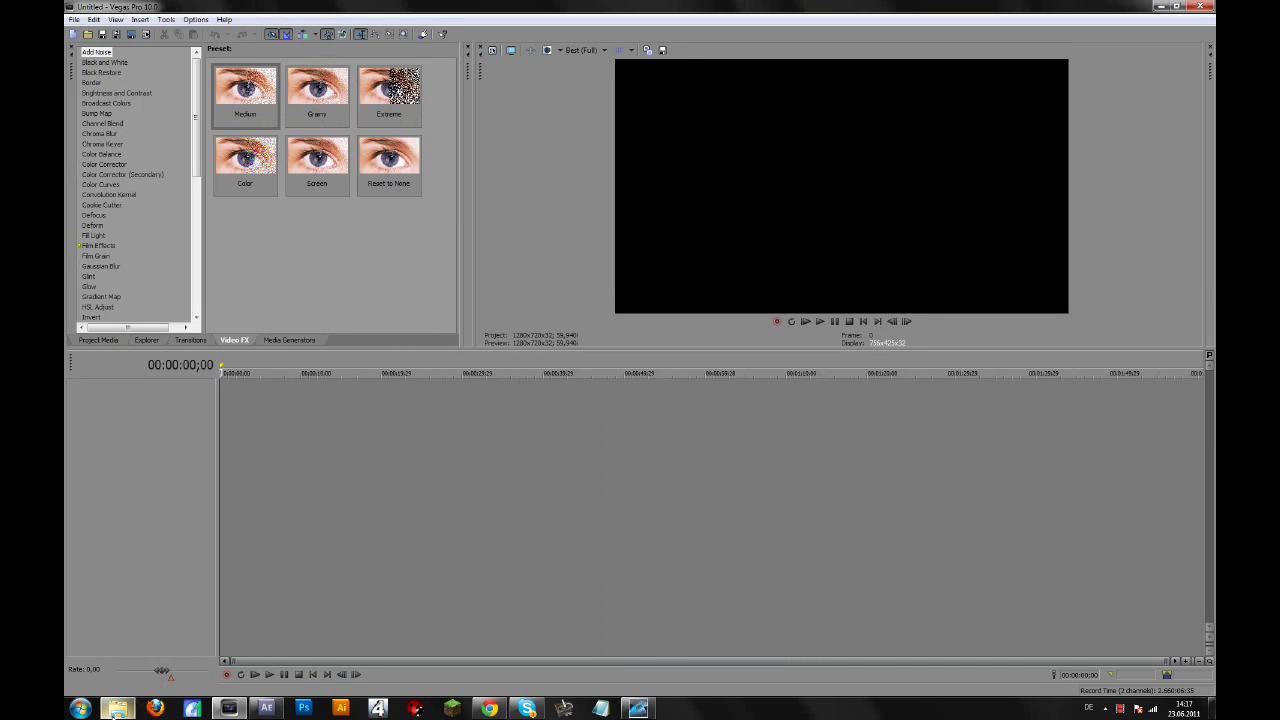
# Drag the 2011_6_22_21_12_21 recording from the Videos library onto the Vegas timeline and select it
pyautogui.moveTo(117, 708)
pyautogui.click(143, 640)
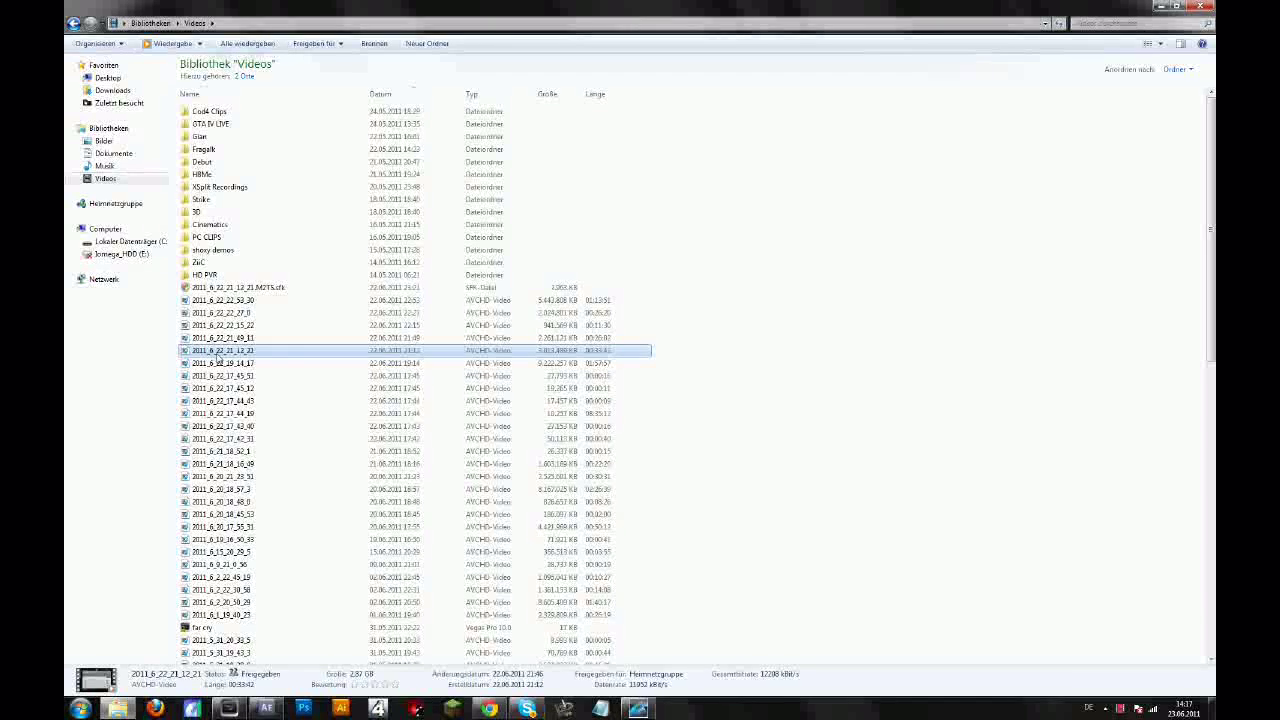
pyautogui.moveTo(190, 358); pyautogui.dragTo(223, 401)
pyautogui.click(906, 388)
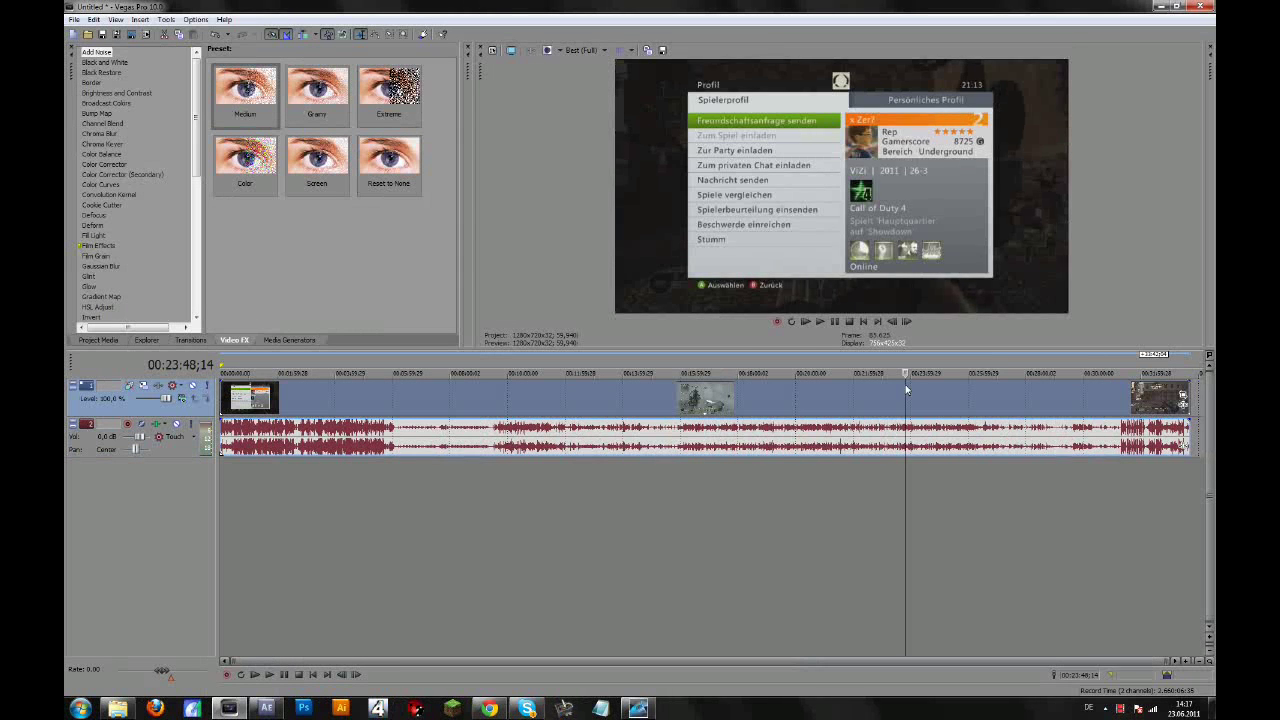
# Check the end of the gameplay clip, undoing an accidental shift of the clip
pyautogui.click(1132, 403)
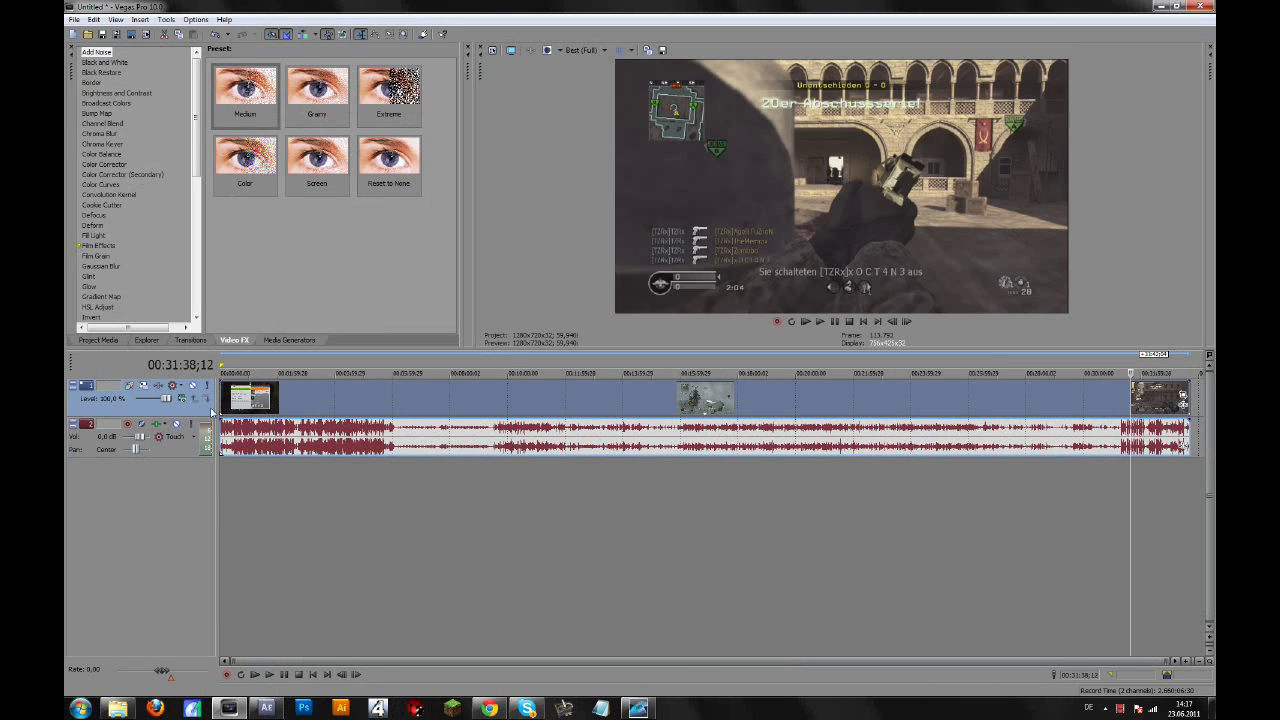
pyautogui.moveTo(222, 400); pyautogui.dragTo(1133, 396)
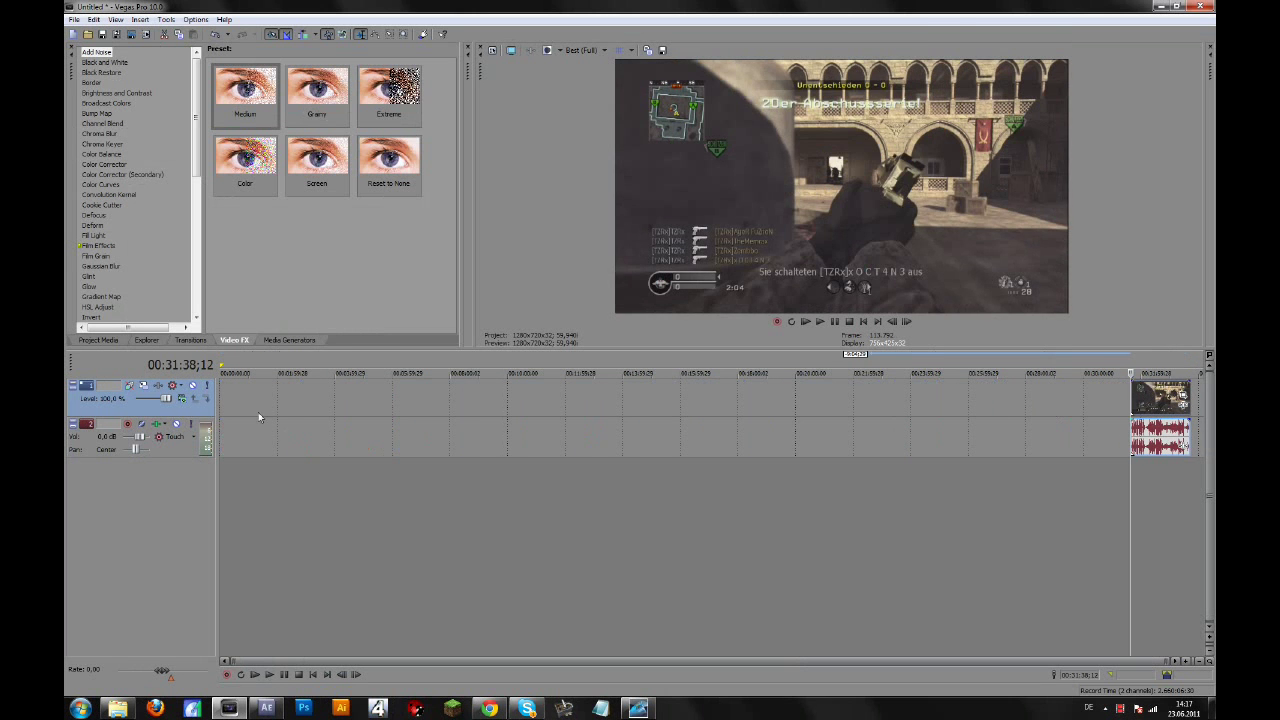
pyautogui.hotkey('ctrl', 'z')
pyautogui.click(255, 412)
pyautogui.scroll(8, 348, 436)
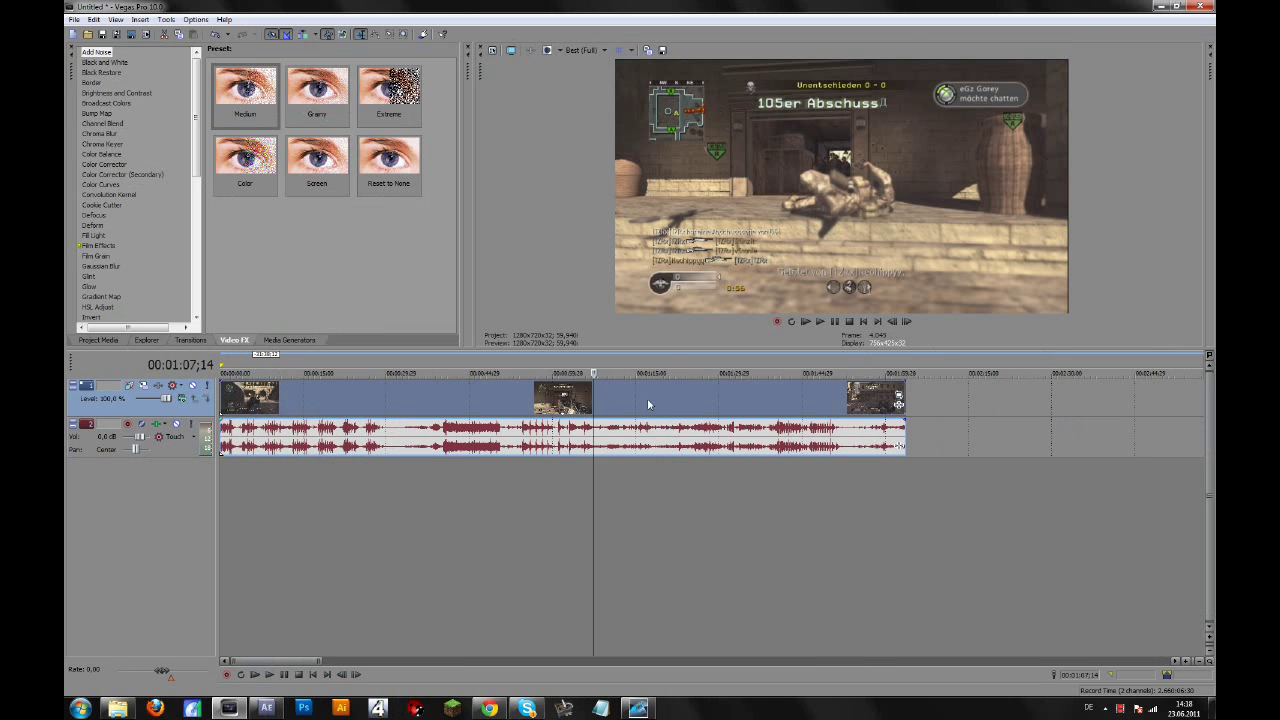
# Trim the clip's end back to about 00:00:45, then bring up its Properties
pyautogui.click(603, 395)
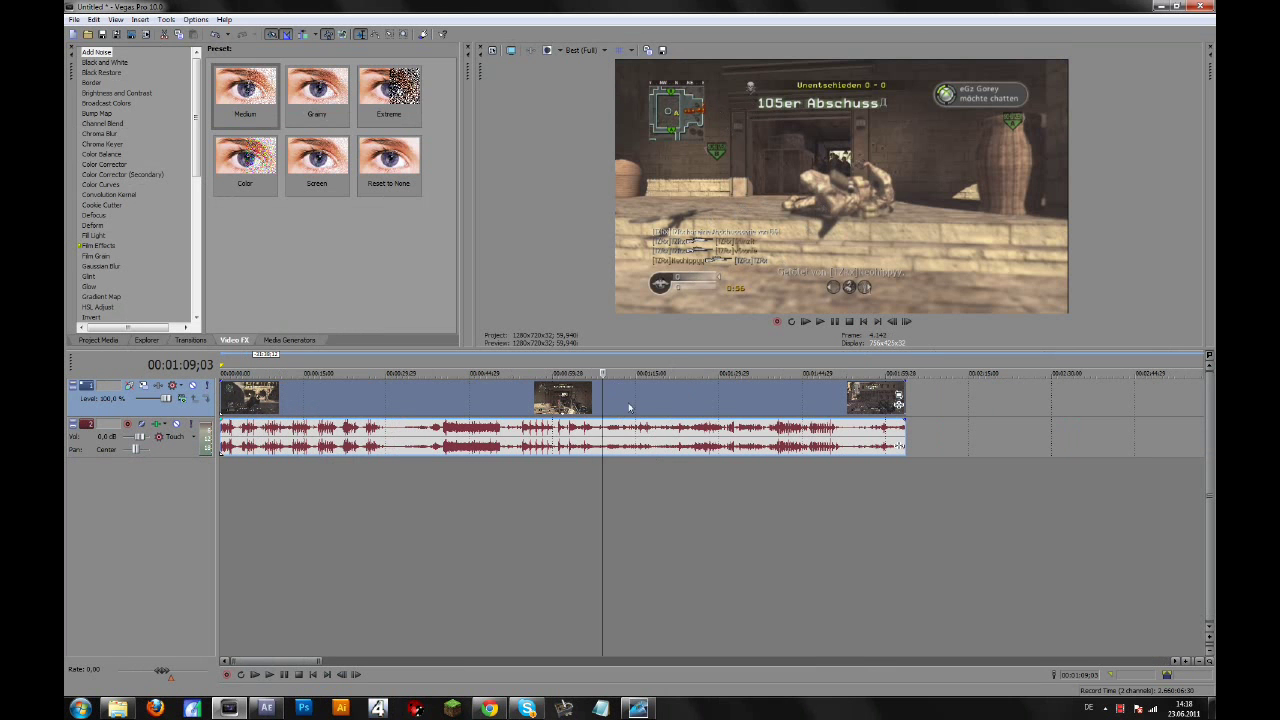
pyautogui.click(641, 405)
pyautogui.click(731, 405)
pyautogui.click(586, 408)
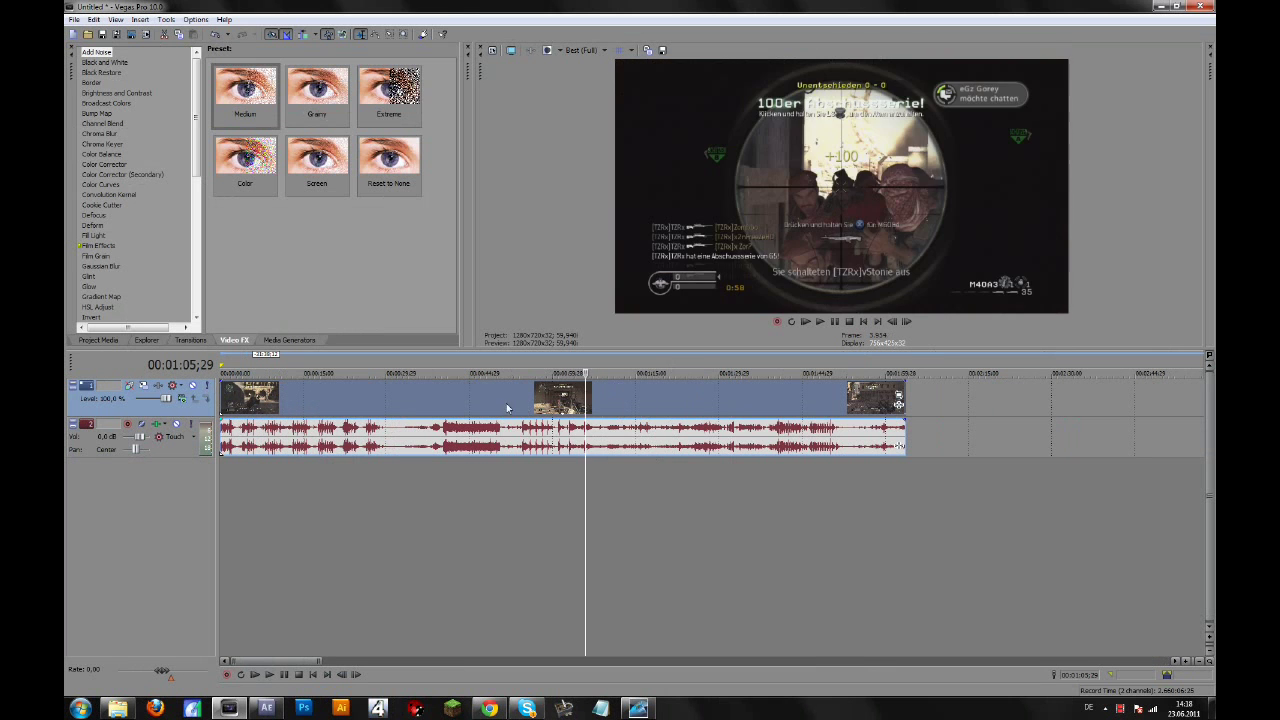
pyautogui.click(470, 405)
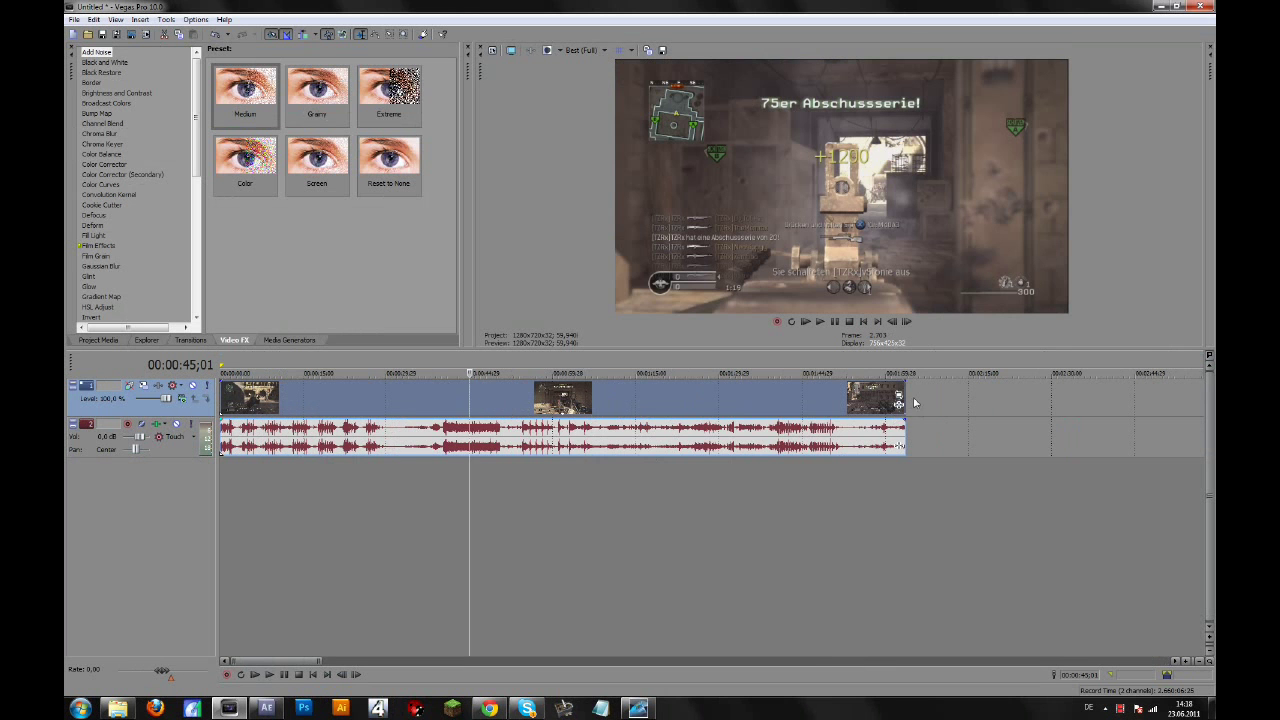
pyautogui.moveTo(909, 403); pyautogui.dragTo(503, 418)
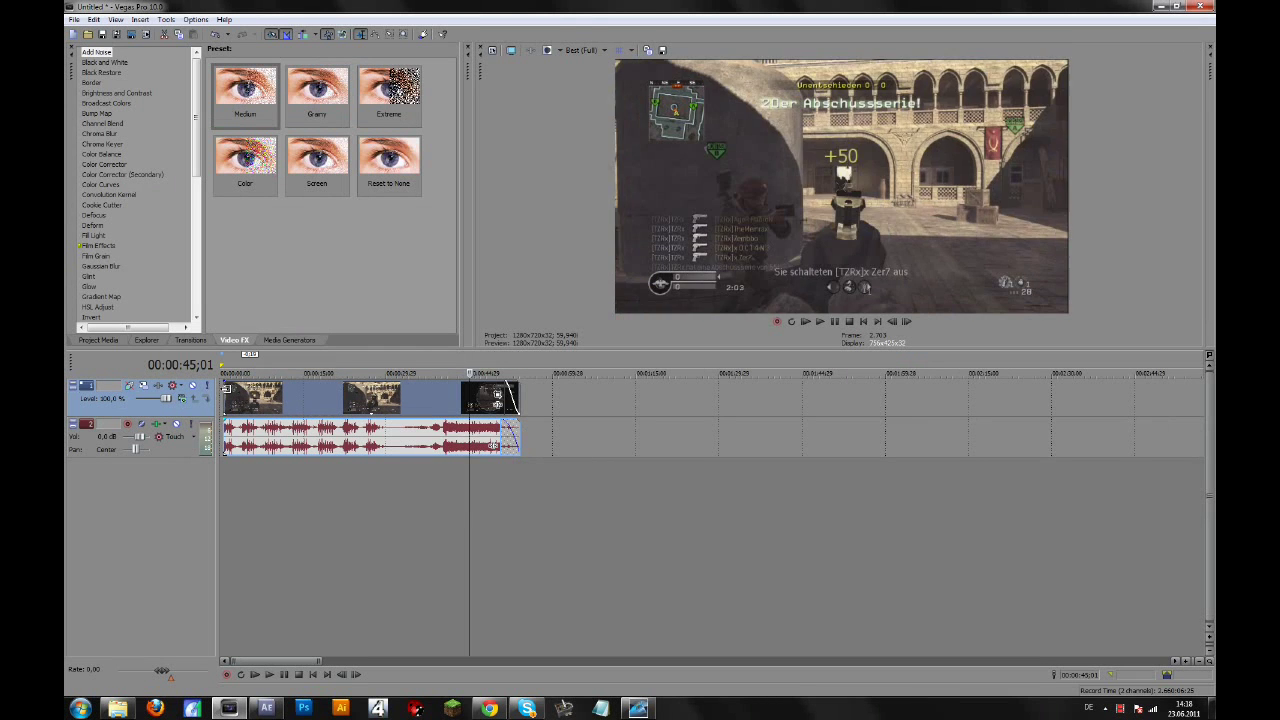
pyautogui.click(253, 404)
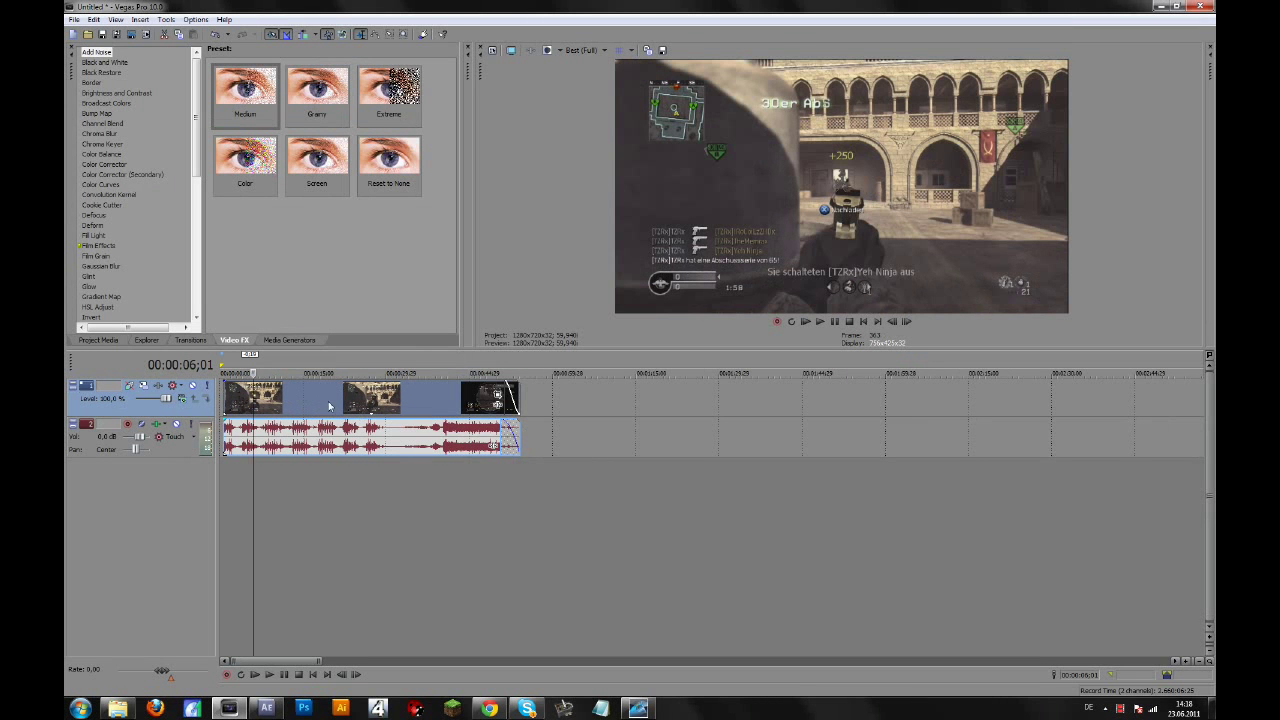
pyautogui.rightClick(366, 403)
# Turn on Disable resample in the clip's properties and confirm
pyautogui.click(420, 391)
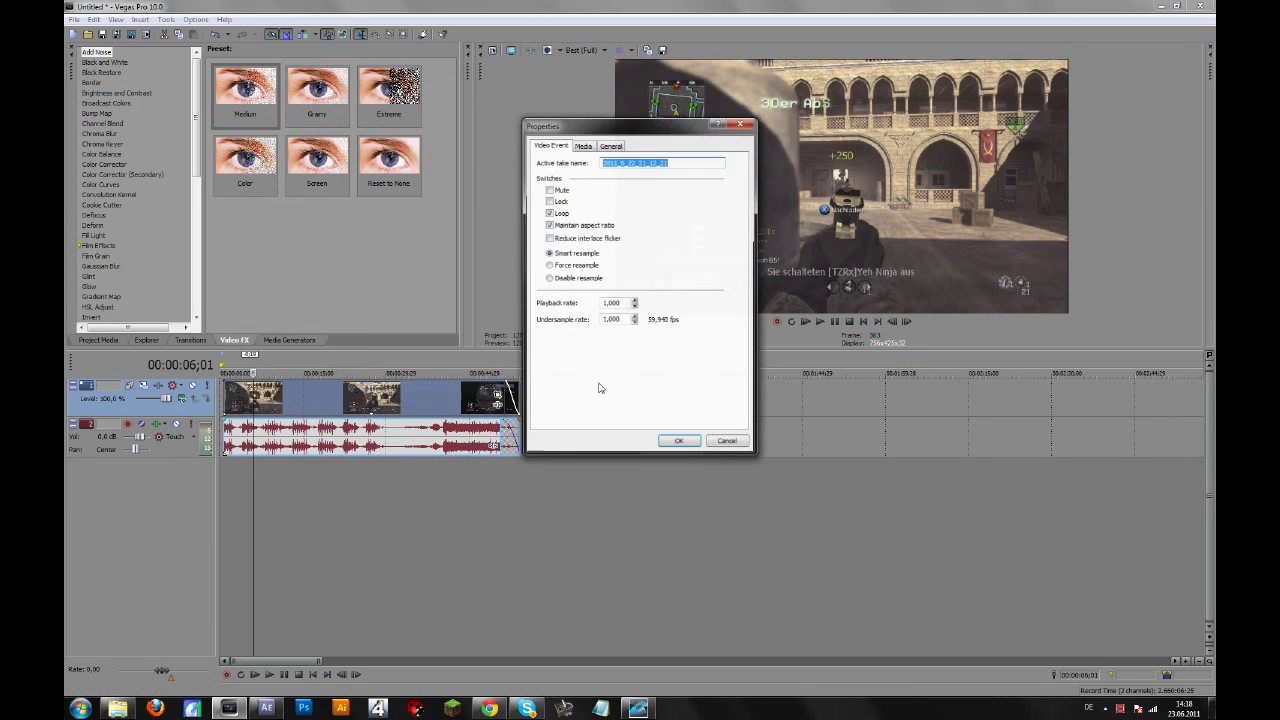
pyautogui.click(586, 279)
pyautogui.click(679, 441)
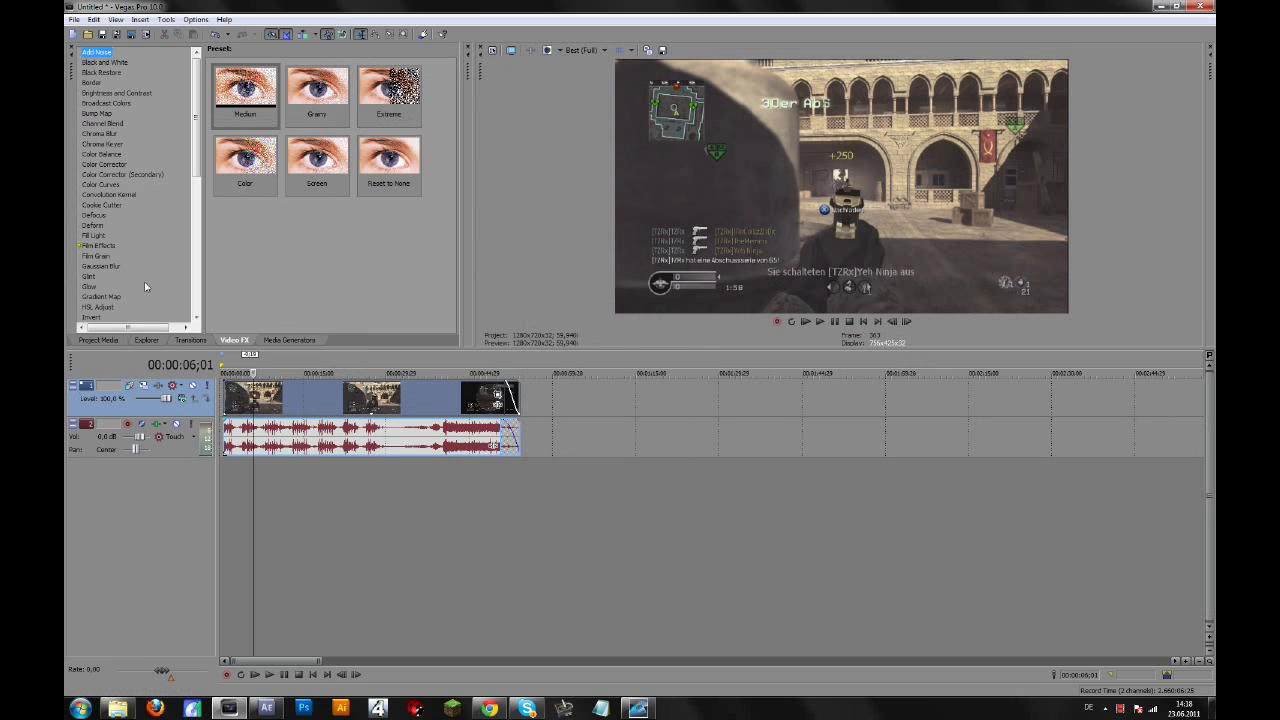
# Apply the Sharpen 'Reset to None' preset from Video FX to the gameplay clip
pyautogui.click(100, 184)
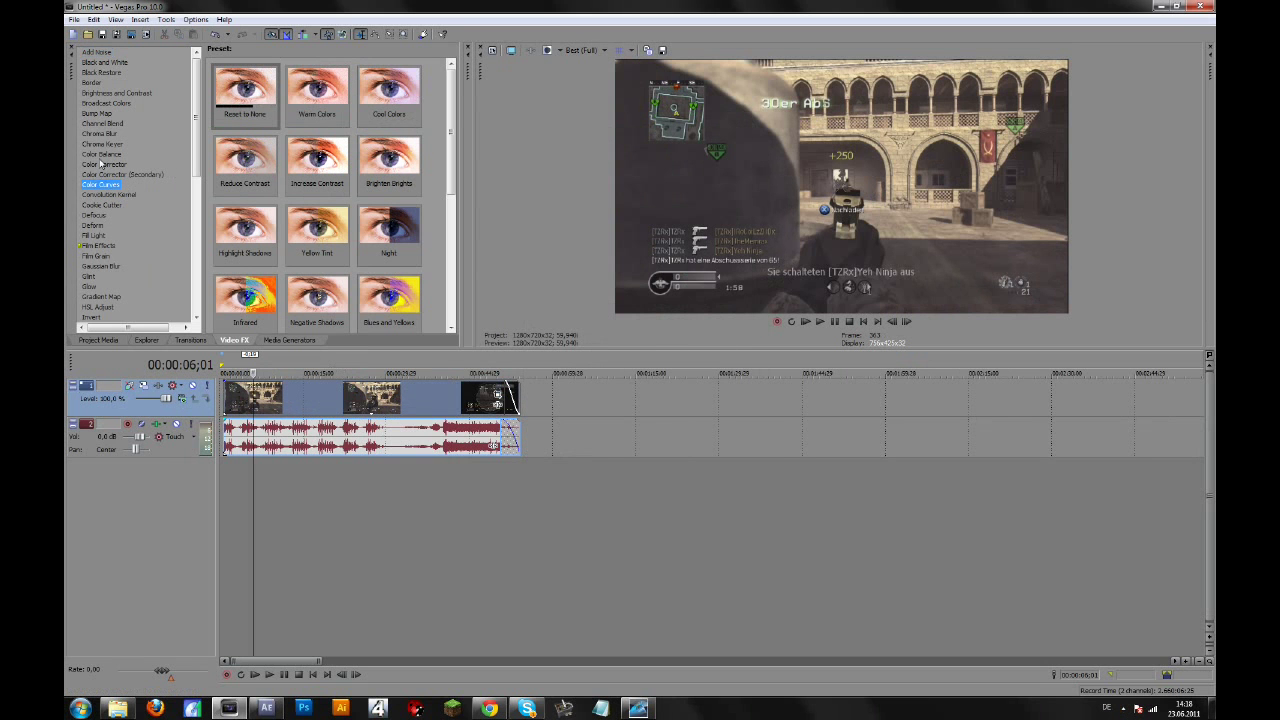
pyautogui.press('s')
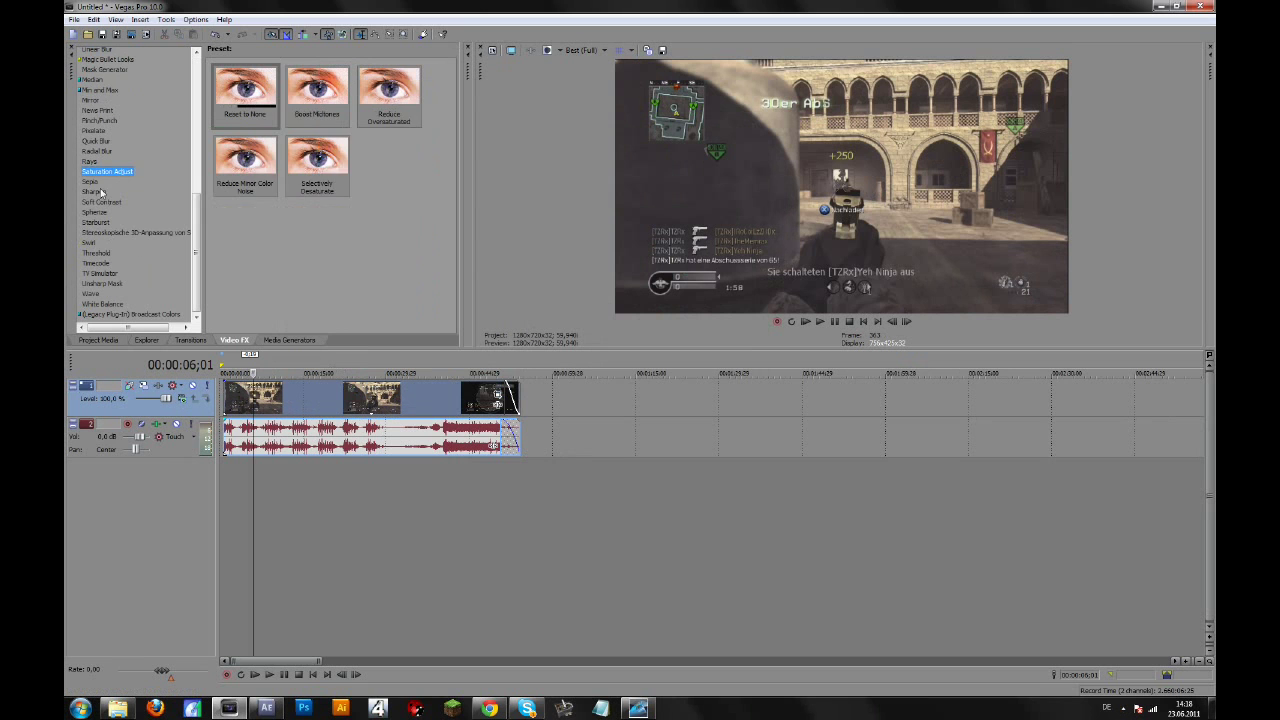
pyautogui.click(94, 191)
pyautogui.moveTo(245, 98); pyautogui.dragTo(356, 408)
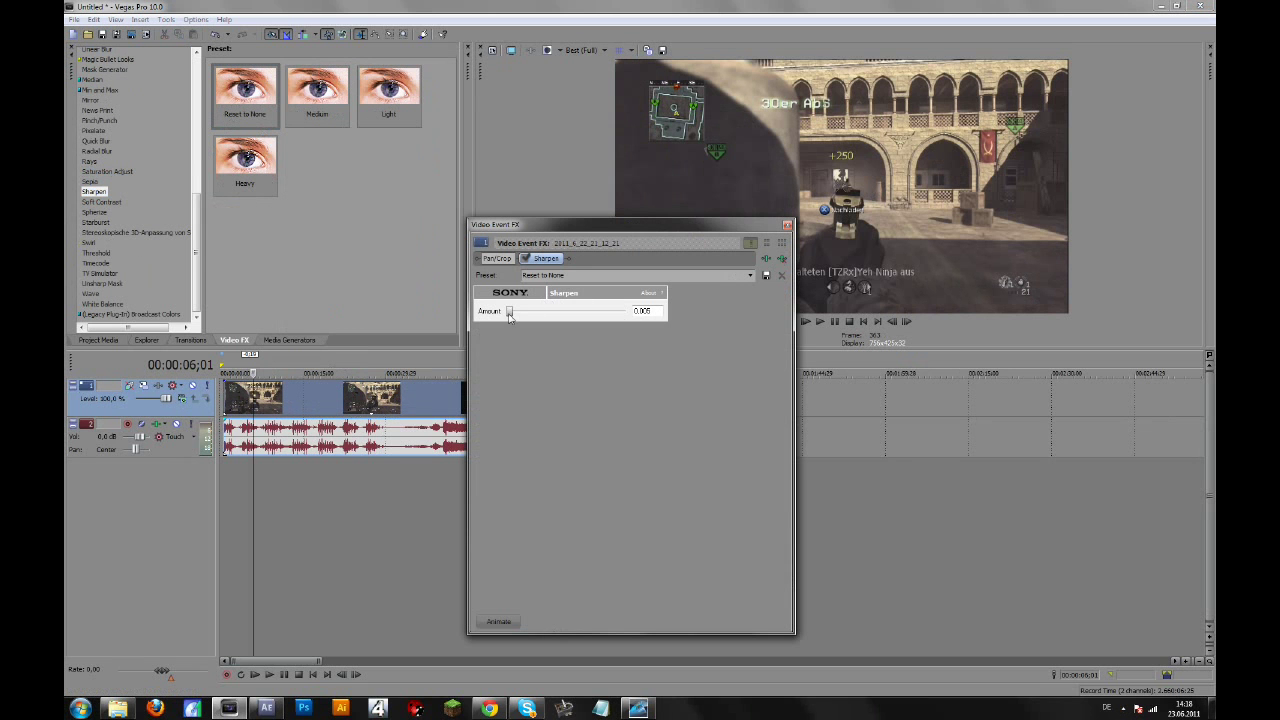
pyautogui.click(786, 224)
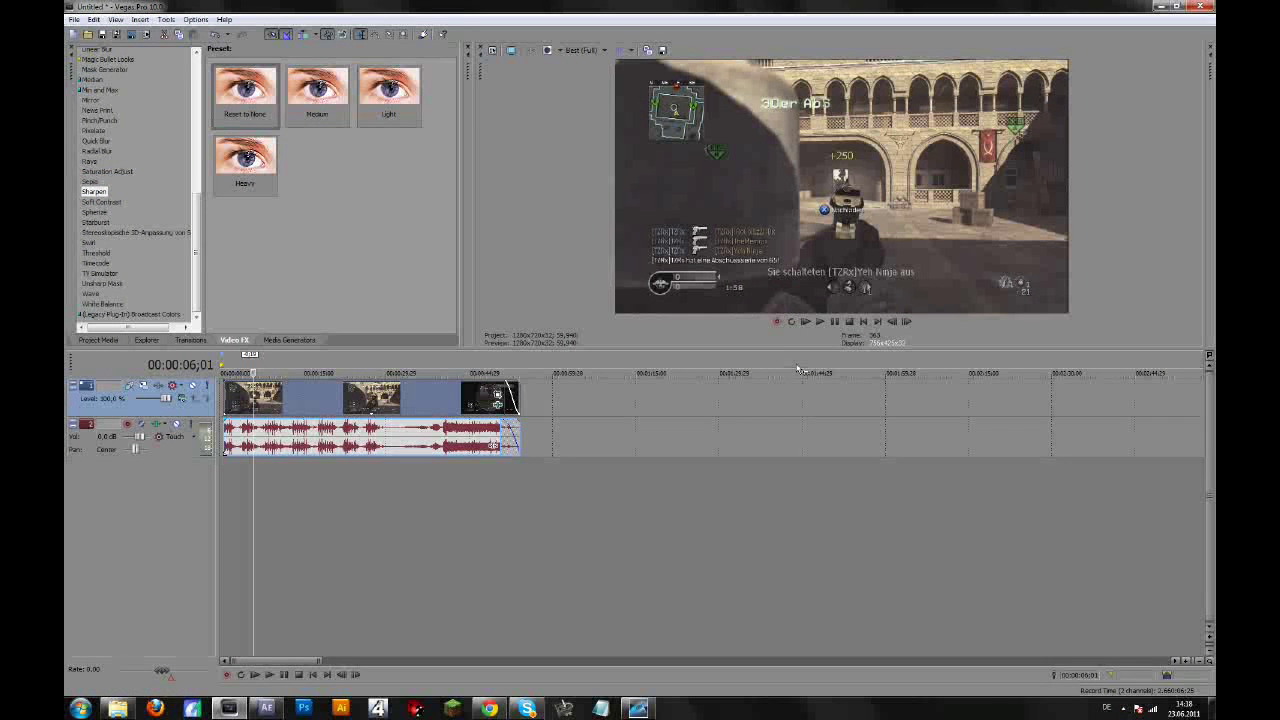
# Add Color Curves to the clip and bend its RGB curve into a gentle S-shape for contrast
pyautogui.moveTo(798, 348); pyautogui.dragTo(812, 381)
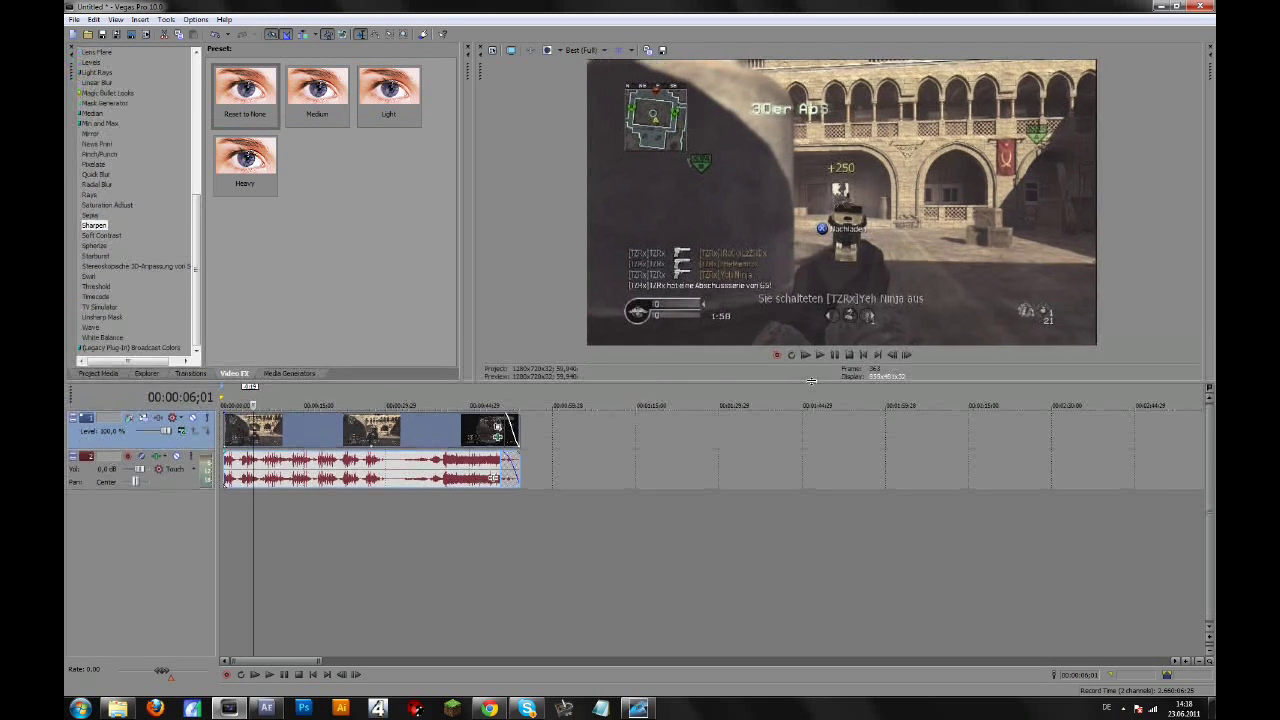
pyautogui.press('c')
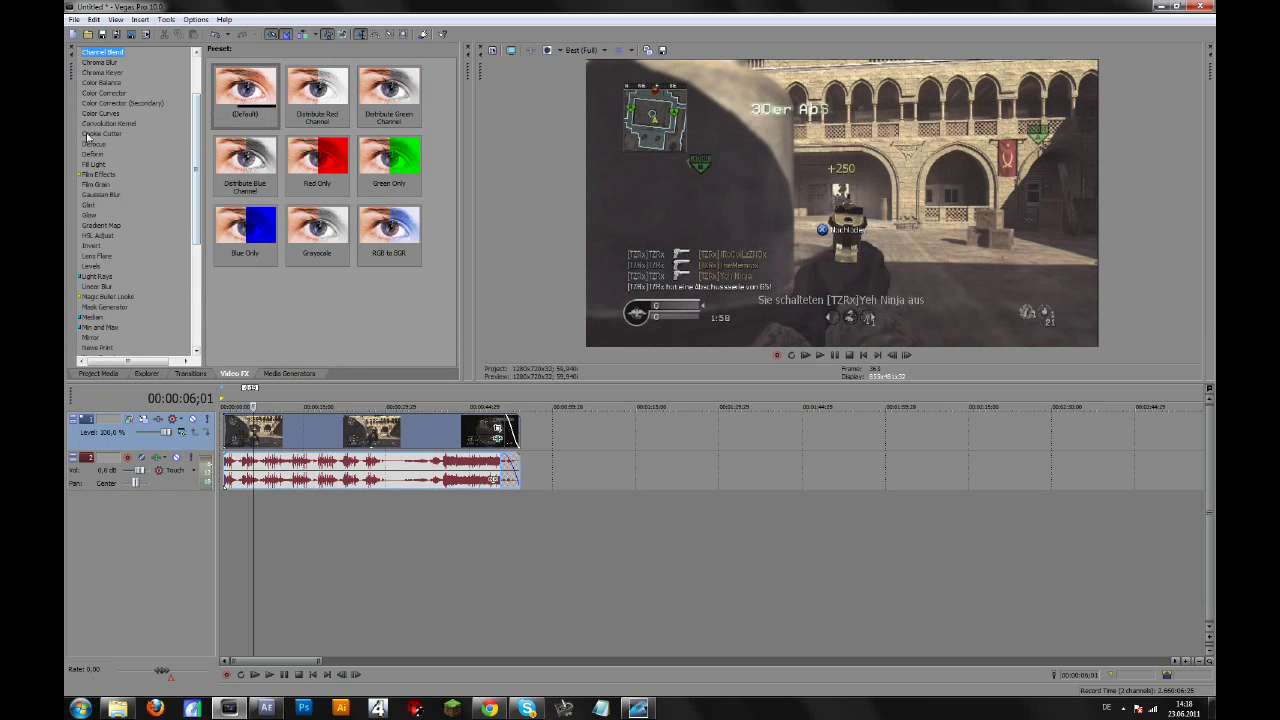
pyautogui.click(100, 113)
pyautogui.moveTo(245, 90); pyautogui.dragTo(372, 440)
pyautogui.moveTo(595, 430)
pyautogui.mouseDown()
pyautogui.moveTo(563, 454)
pyautogui.moveTo(609, 453)
pyautogui.moveTo(600, 446)
pyautogui.mouseUp()
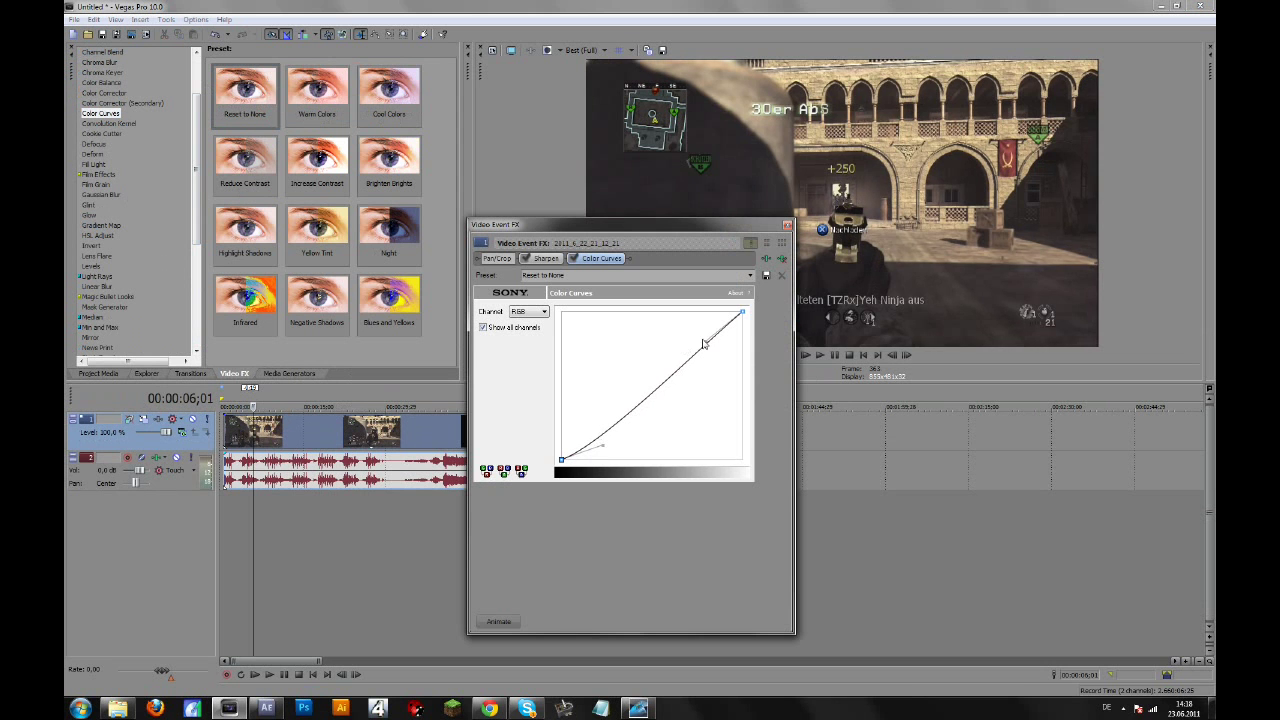
pyautogui.moveTo(706, 340); pyautogui.dragTo(689, 328)
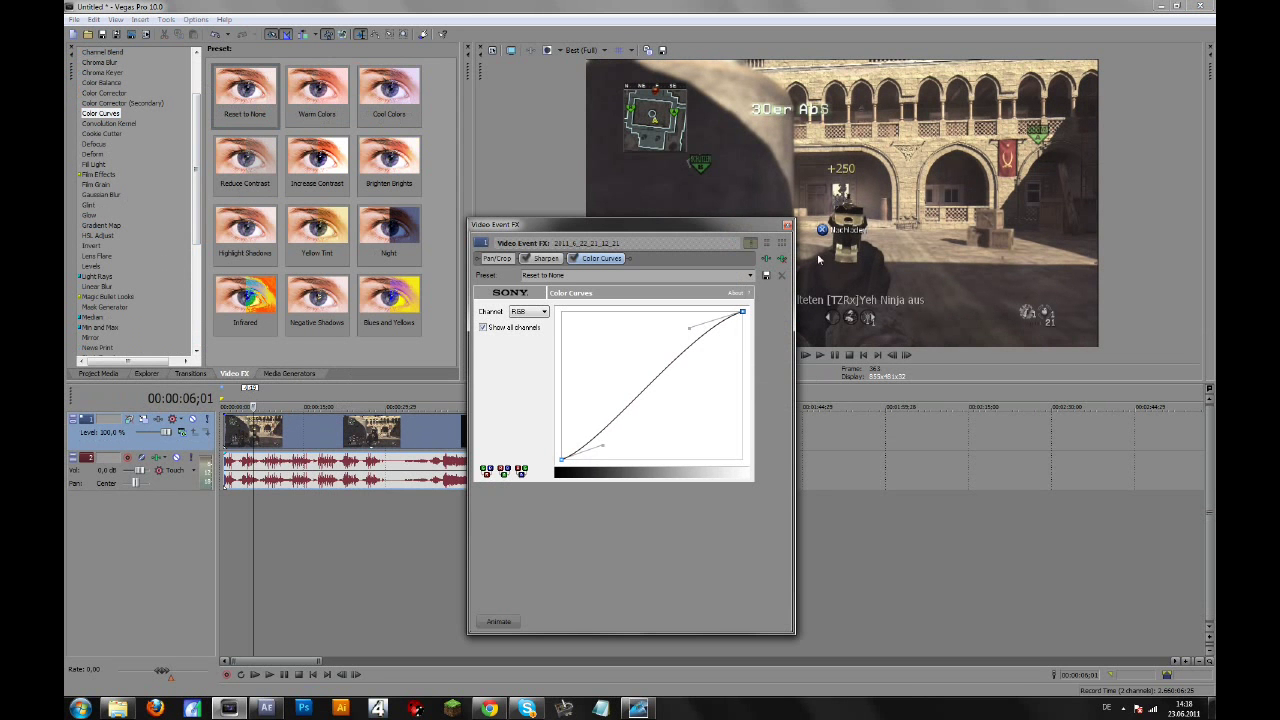
pyautogui.click(789, 226)
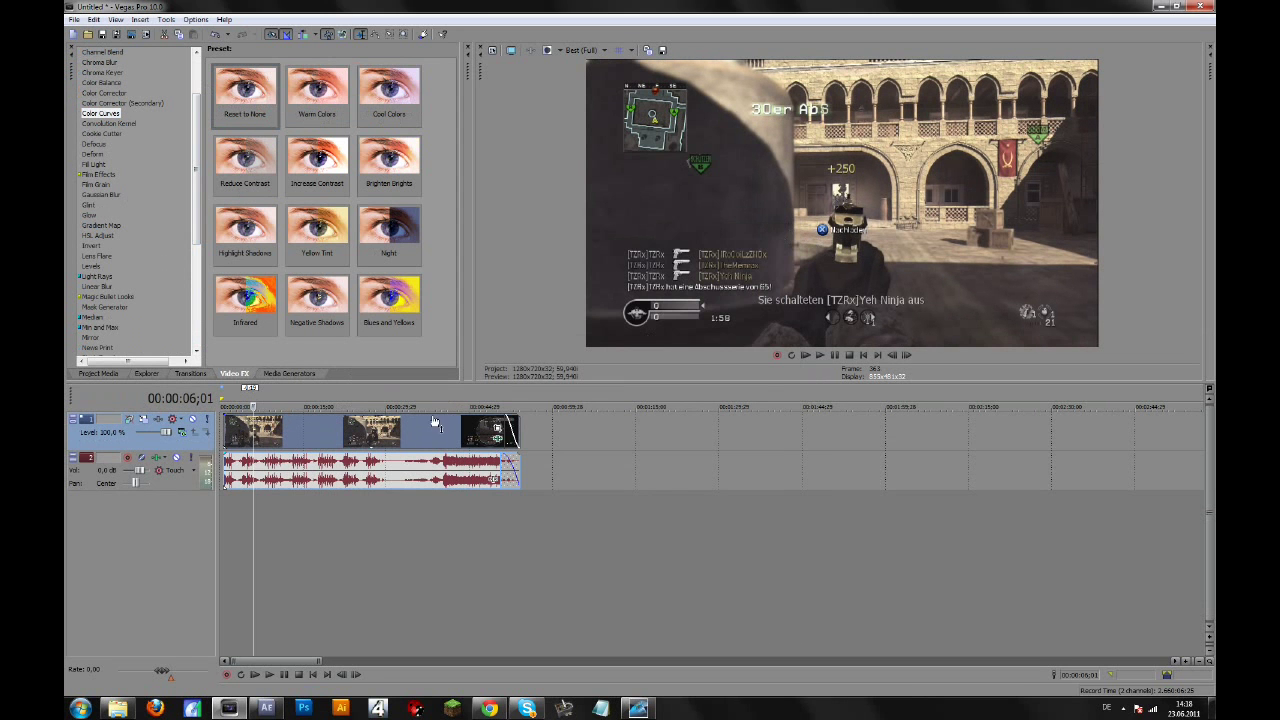
pyautogui.click(340, 446)
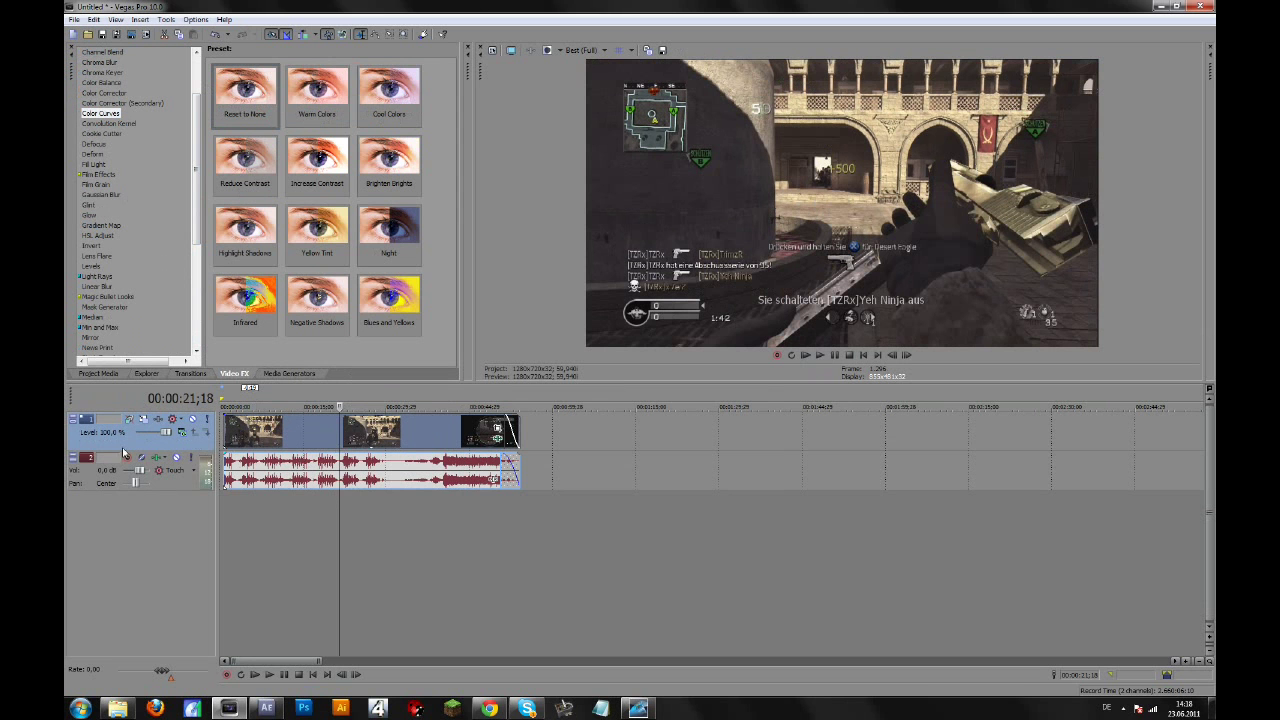
# Reset the clip's Pan/Crop to the Default 1280×720 preset after trying a shorter frame
pyautogui.click(497, 430)
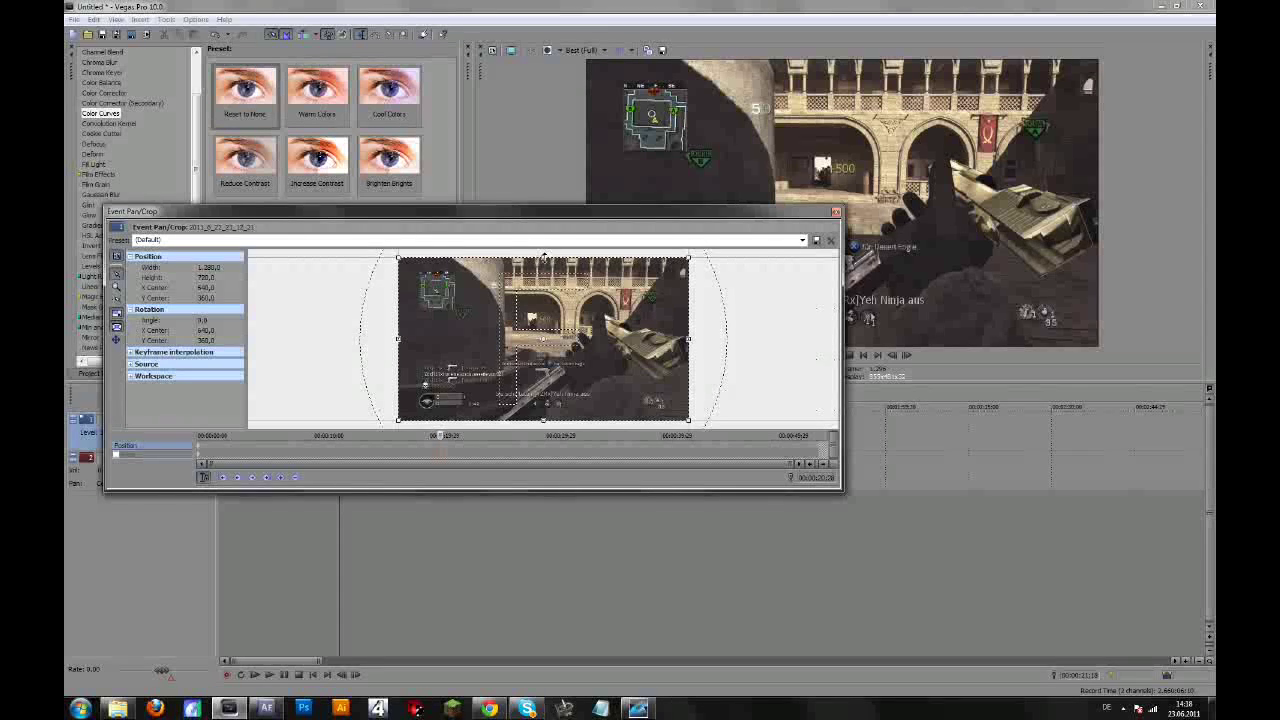
pyautogui.moveTo(543, 257); pyautogui.dragTo(567, 350)
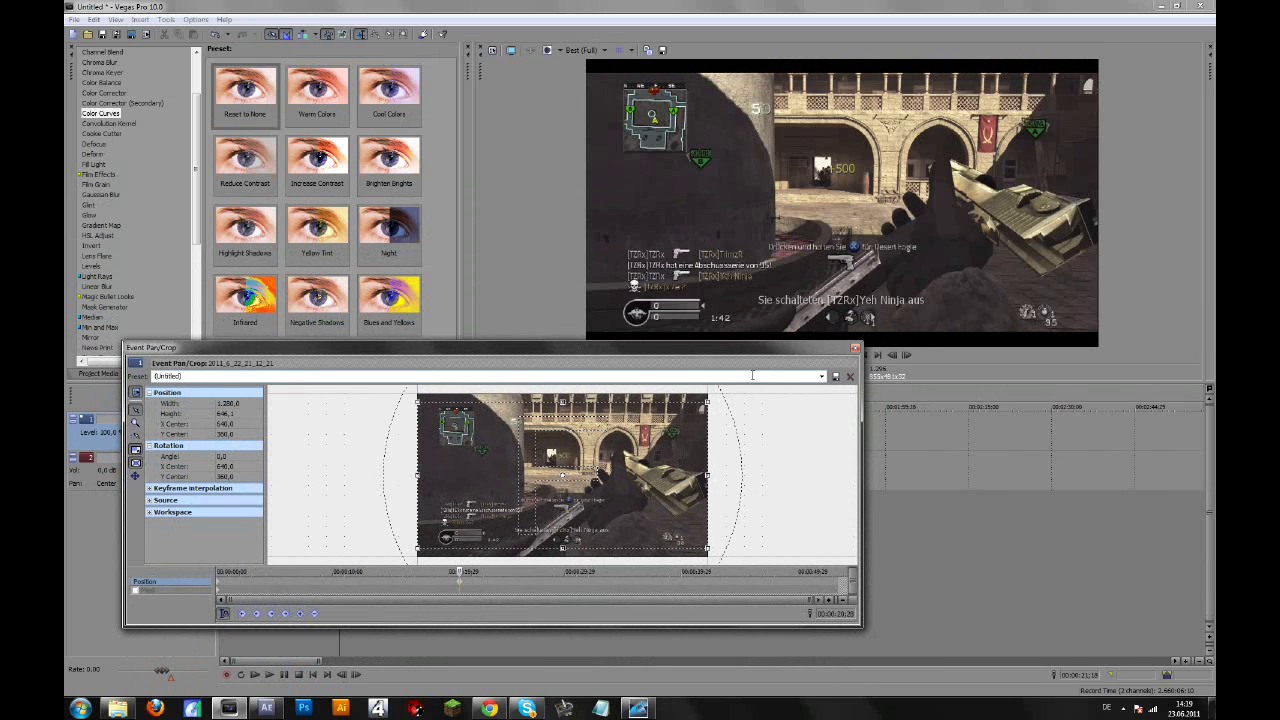
pyautogui.click(821, 376)
pyautogui.click(250, 390)
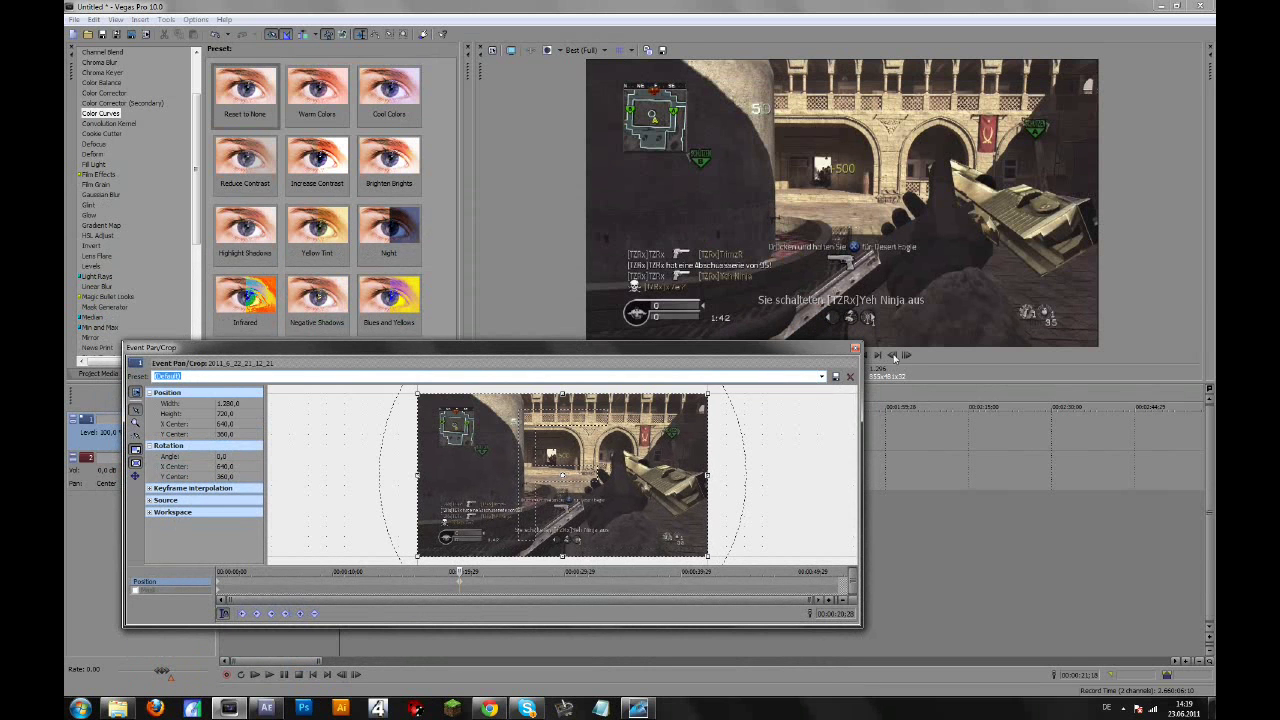
pyautogui.click(855, 348)
pyautogui.click(276, 374)
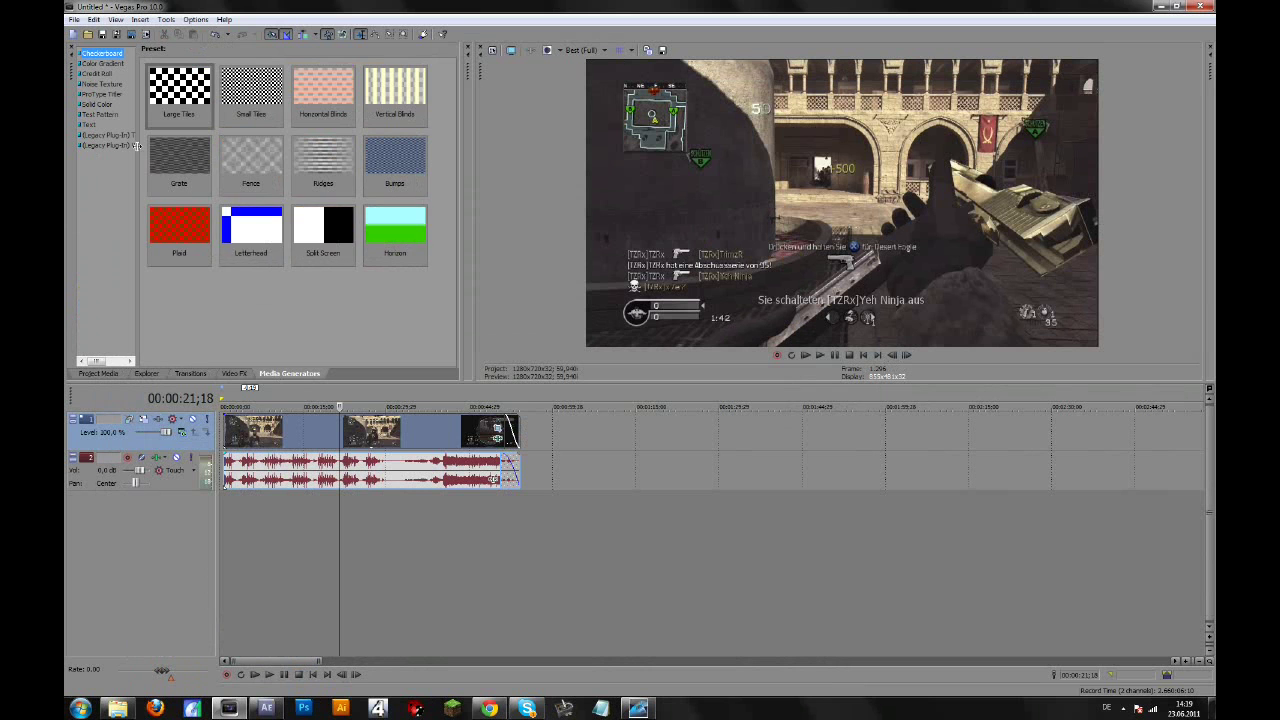
# Add the Rectangular Transparent to Black gradient above the gameplay and enlarge its clear centre
pyautogui.click(100, 63)
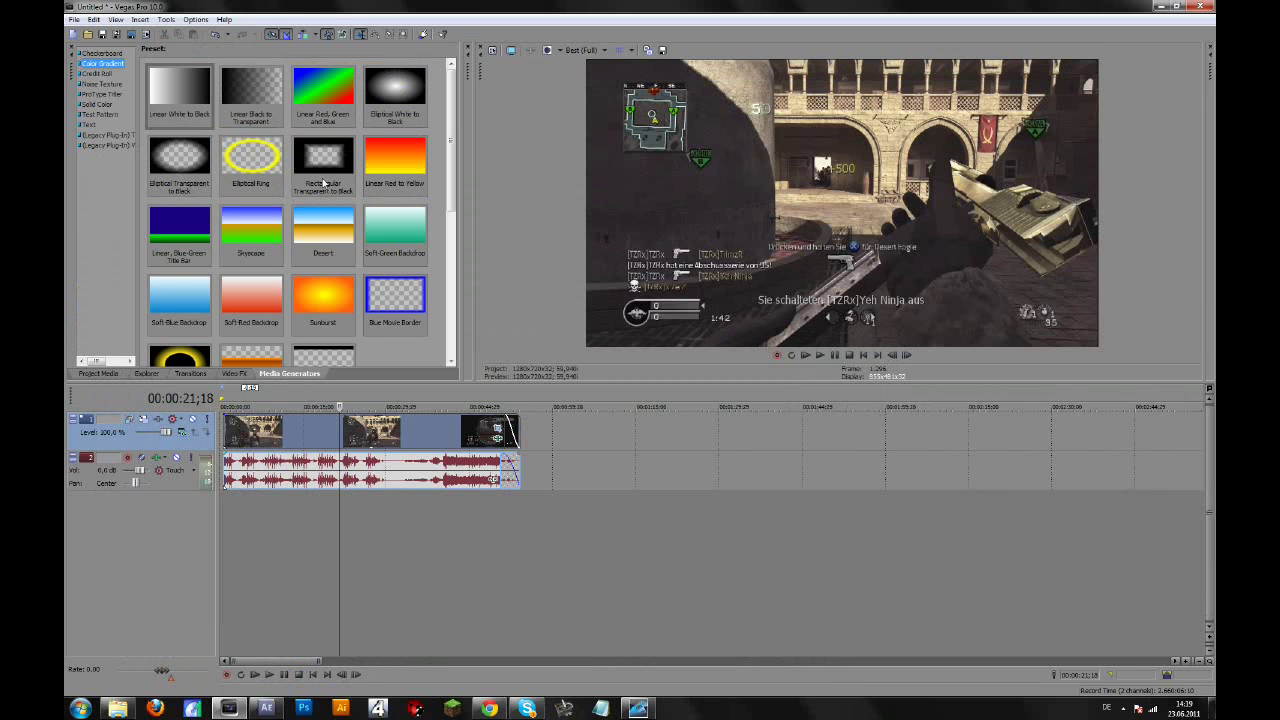
pyautogui.click(325, 167)
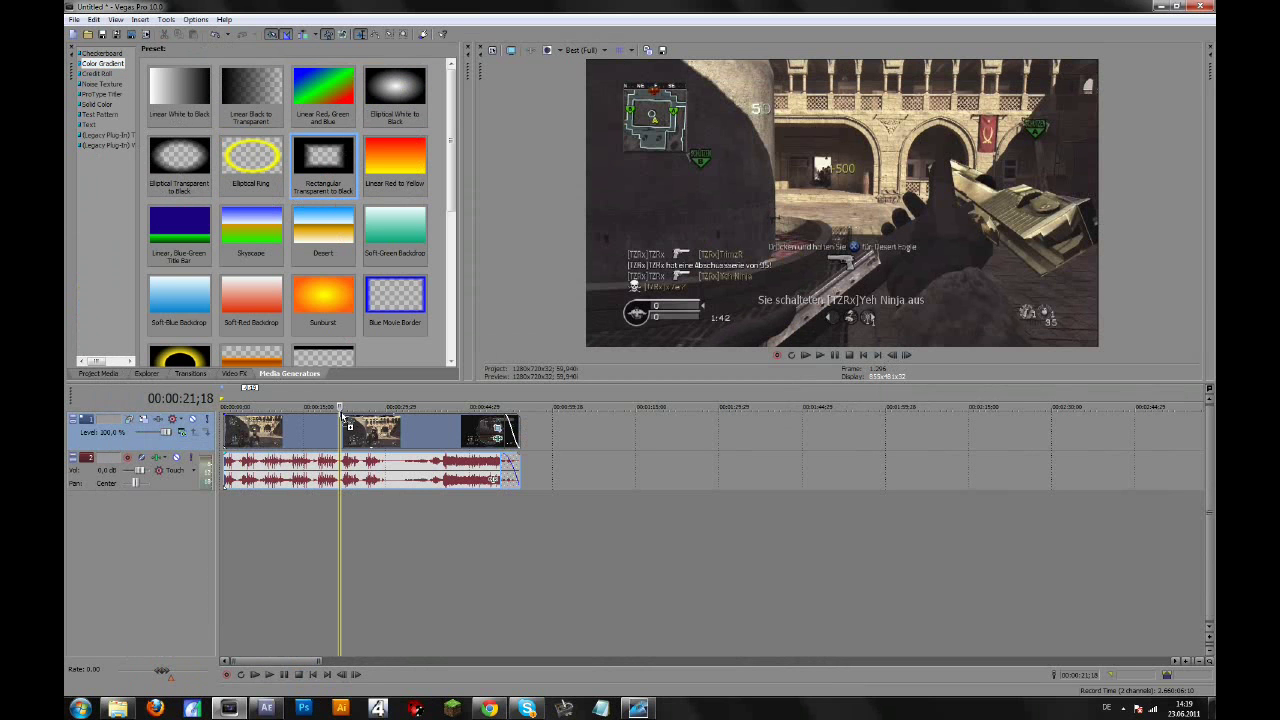
pyautogui.moveTo(338, 408); pyautogui.dragTo(338, 410)
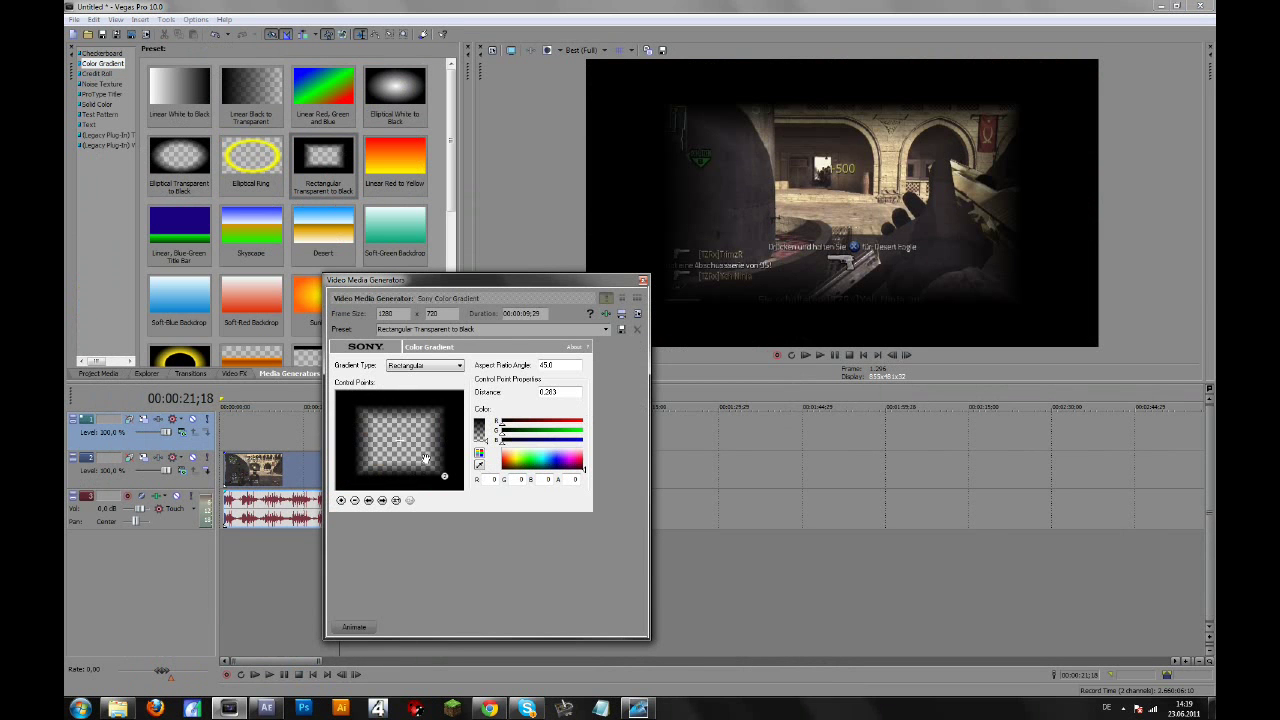
pyautogui.moveTo(425, 458); pyautogui.dragTo(468, 477)
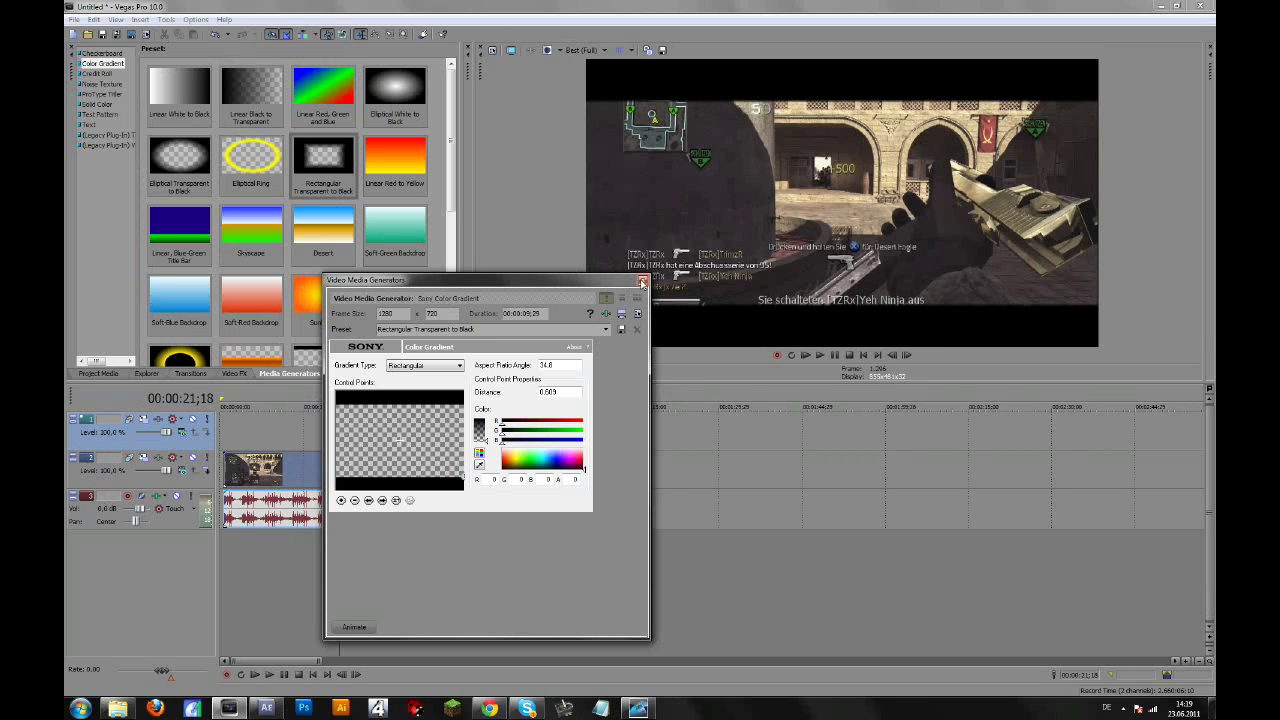
pyautogui.click(642, 280)
# Zoom the gradient's Pan/Crop to push its dark edges outward, then delete the gradient event
pyautogui.click(384, 428)
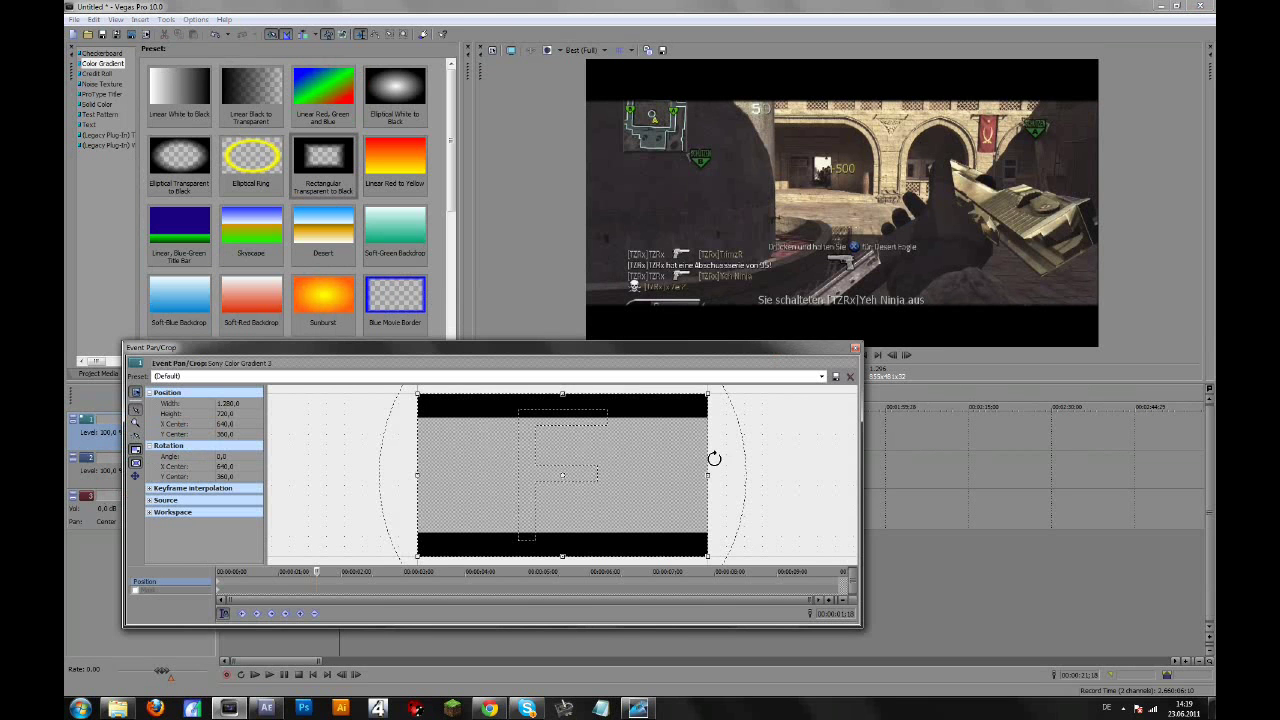
pyautogui.moveTo(711, 457); pyautogui.dragTo(680, 460)
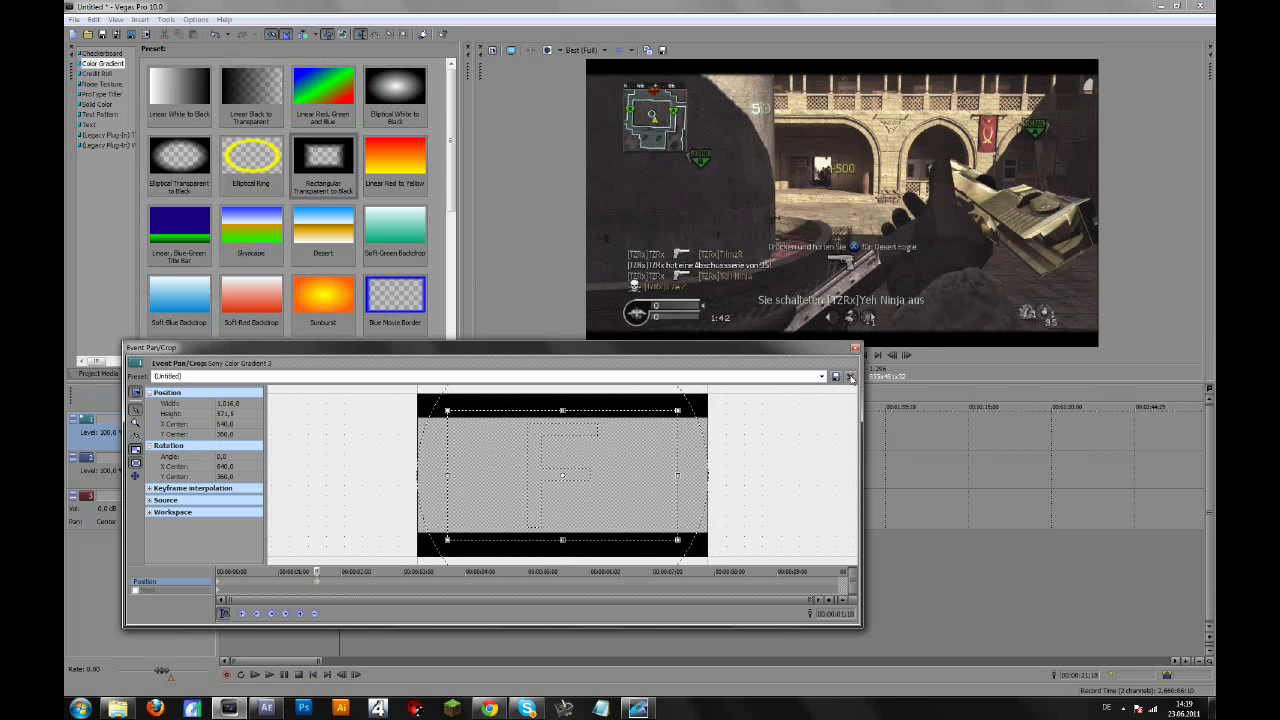
pyautogui.click(855, 348)
pyautogui.click(356, 430)
pyautogui.press('Delete')
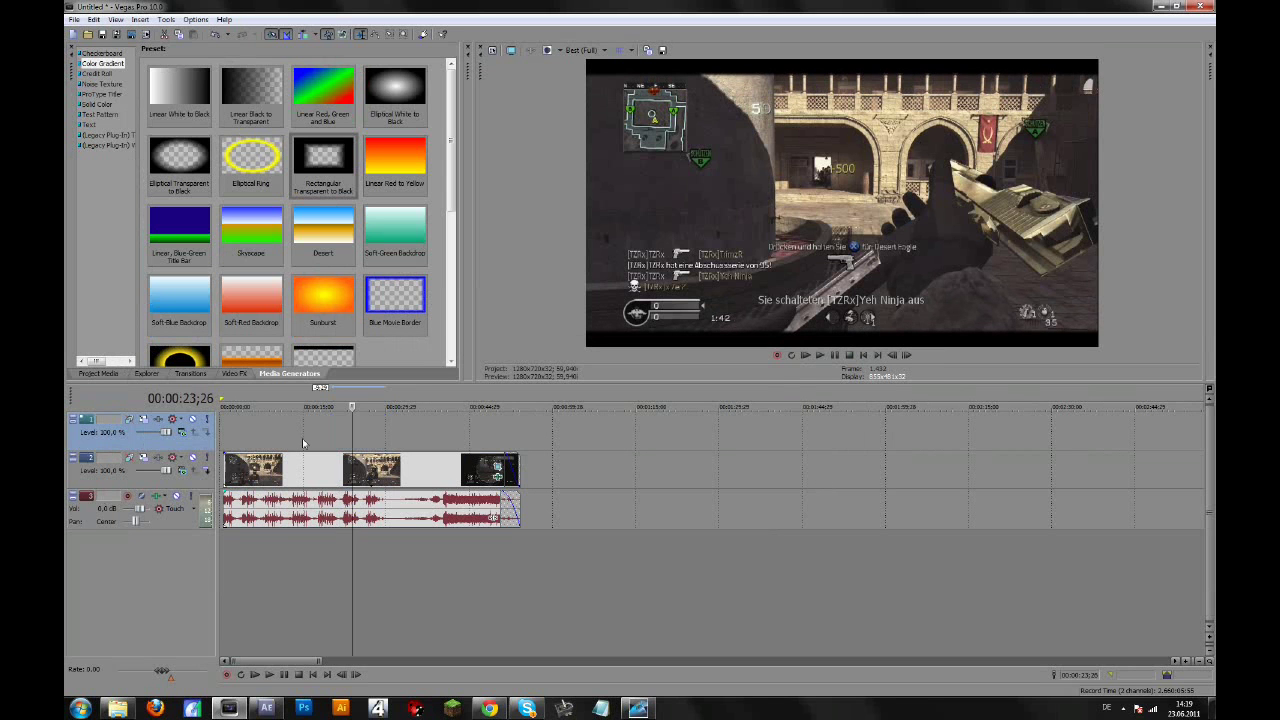
pyautogui.click(292, 475)
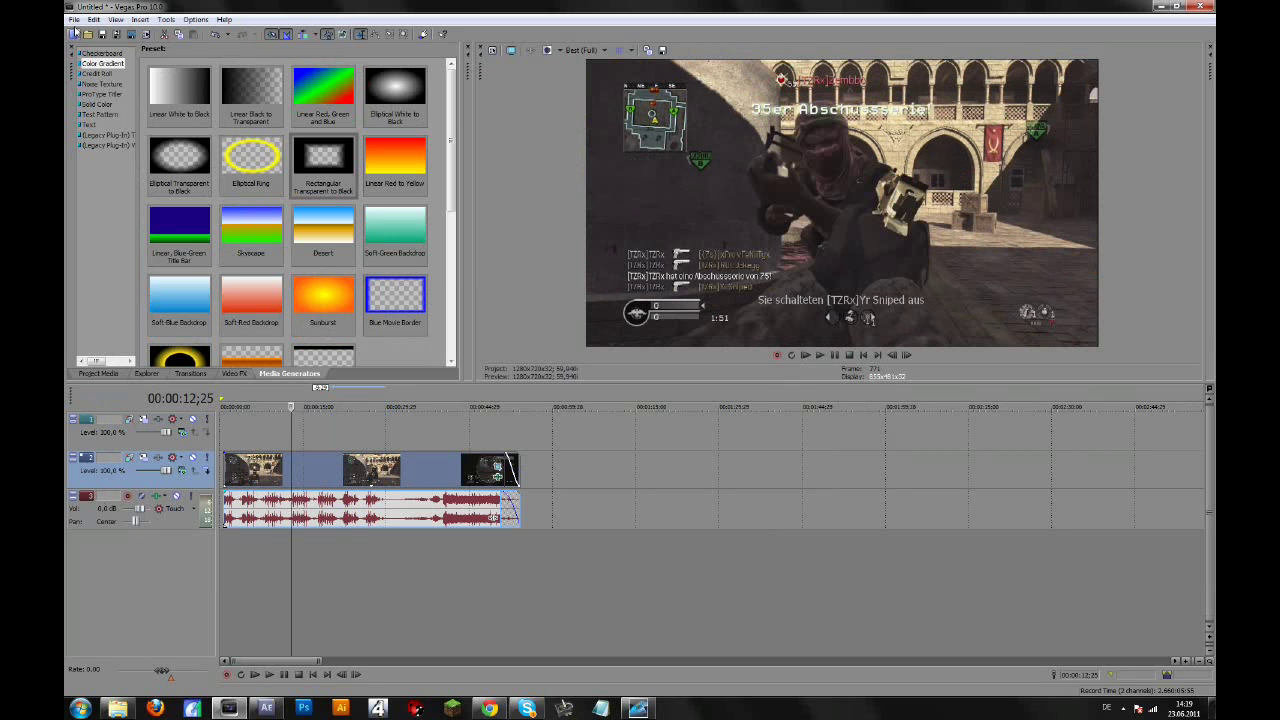
# Tick 'Start all new projects with these settings' for the Custom 1280×720, 59.940 fps project
pyautogui.click(491, 51)
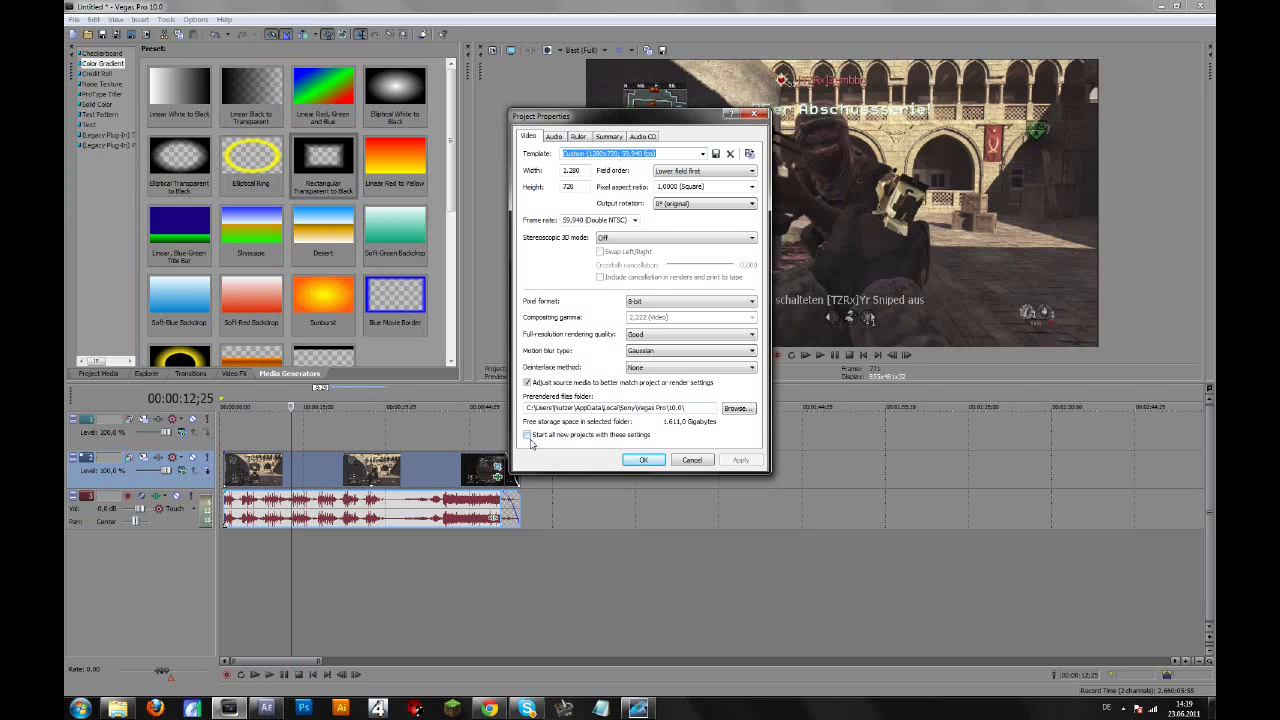
pyautogui.click(528, 436)
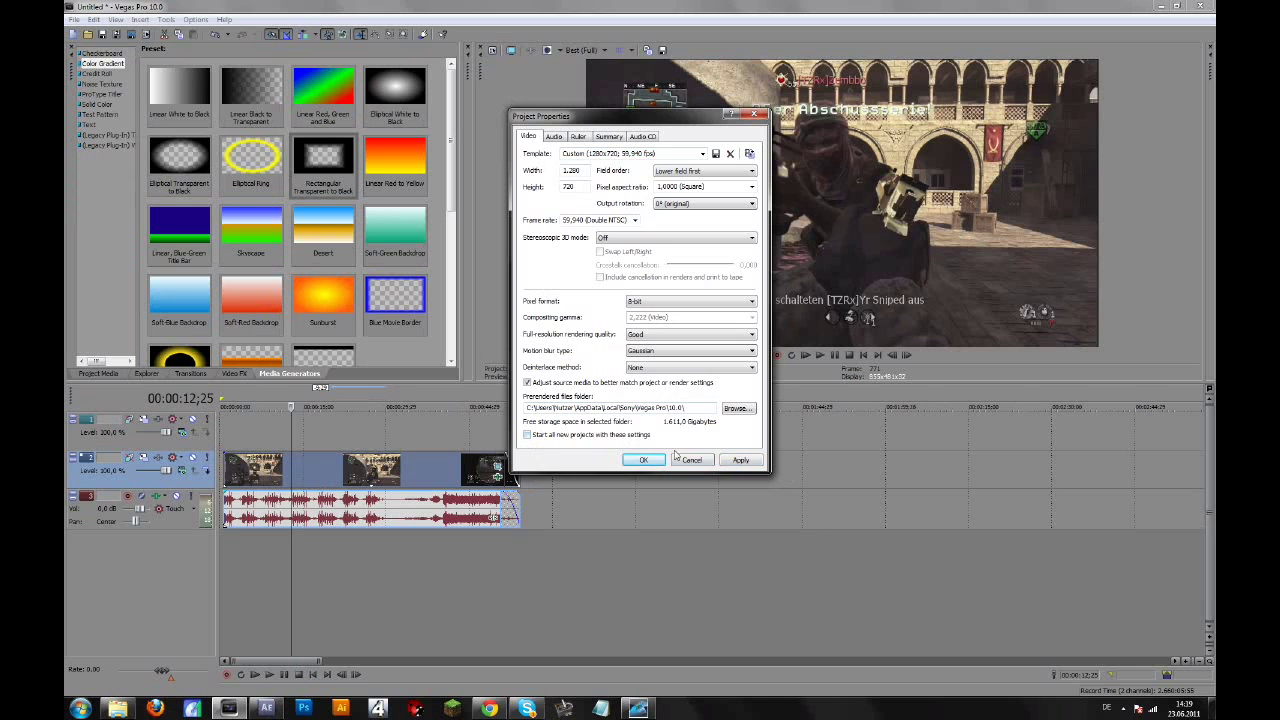
pyautogui.click(692, 460)
pyautogui.click(73, 20)
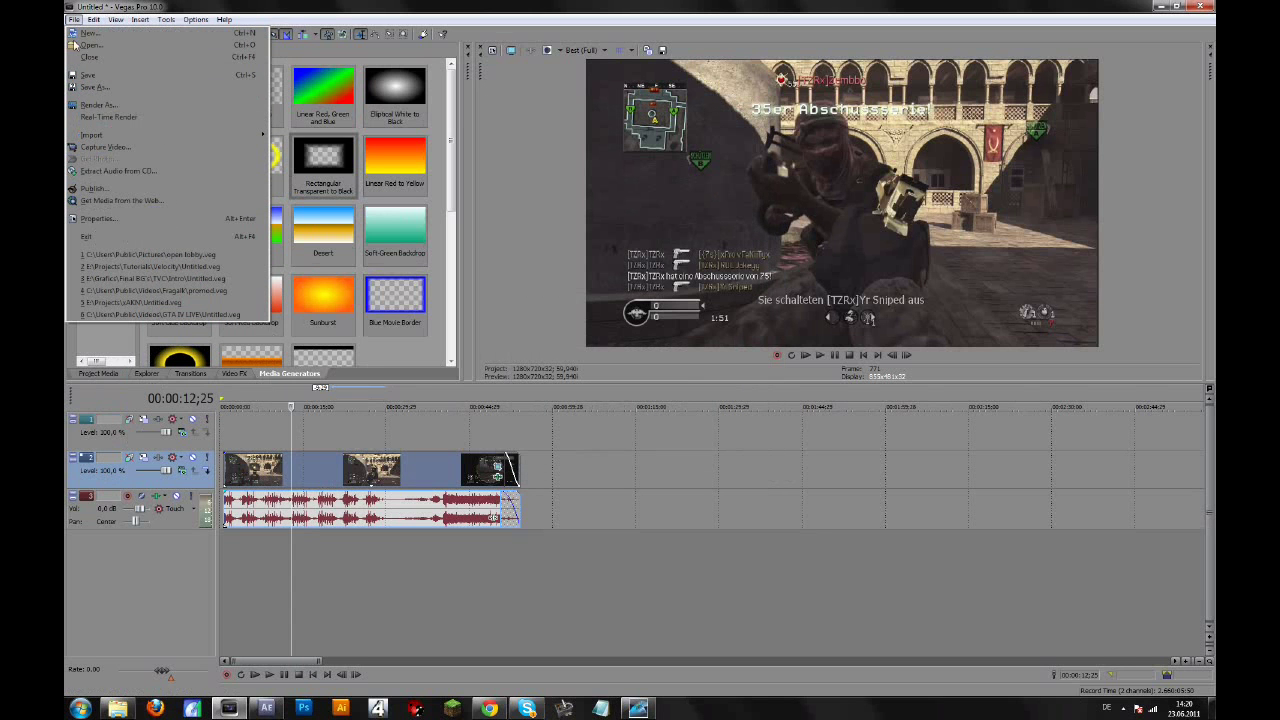
# Start Render As and inspect the Video for Windows AVI custom settings, keeping Uncompressed video
pyautogui.click(98, 104)
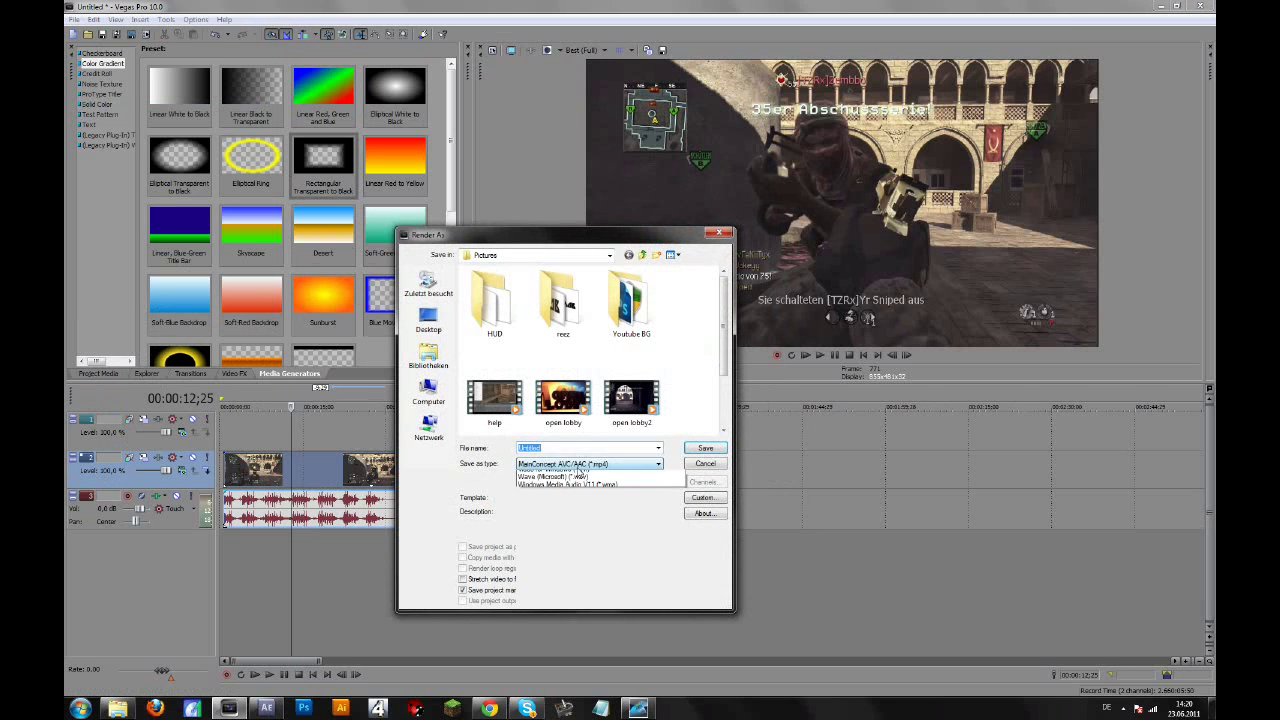
pyautogui.click(578, 464)
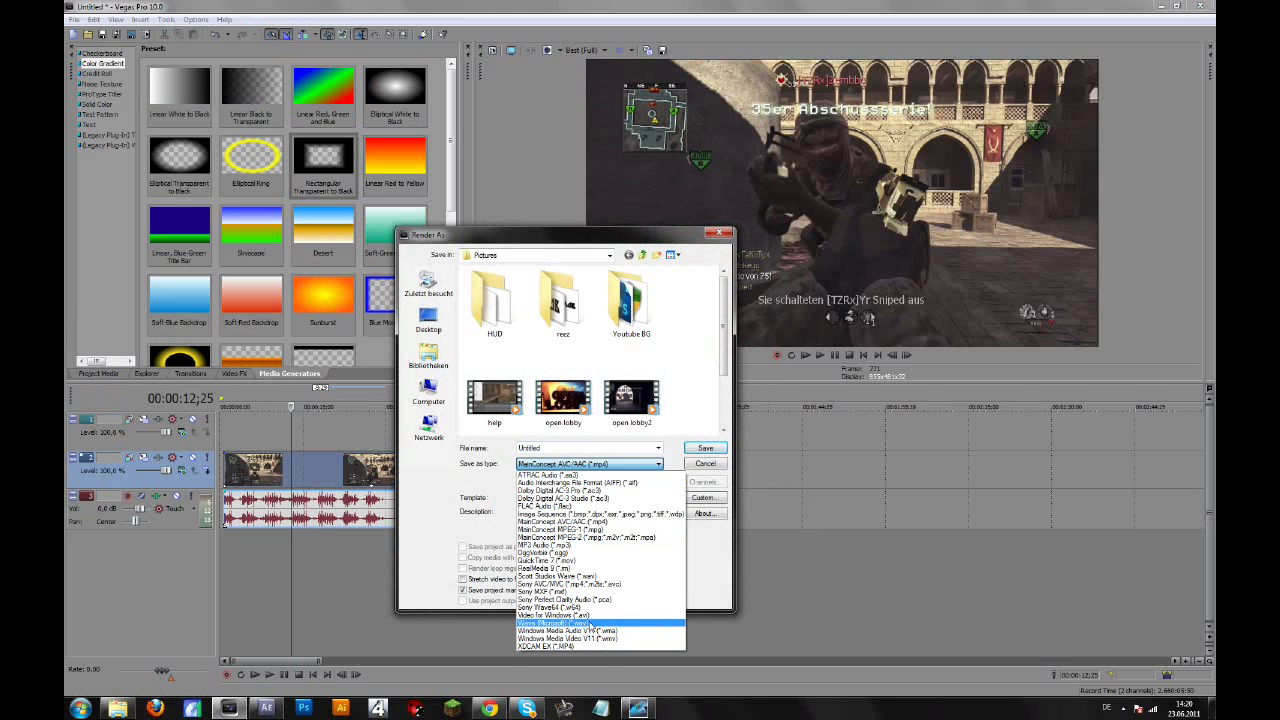
pyautogui.click(550, 614)
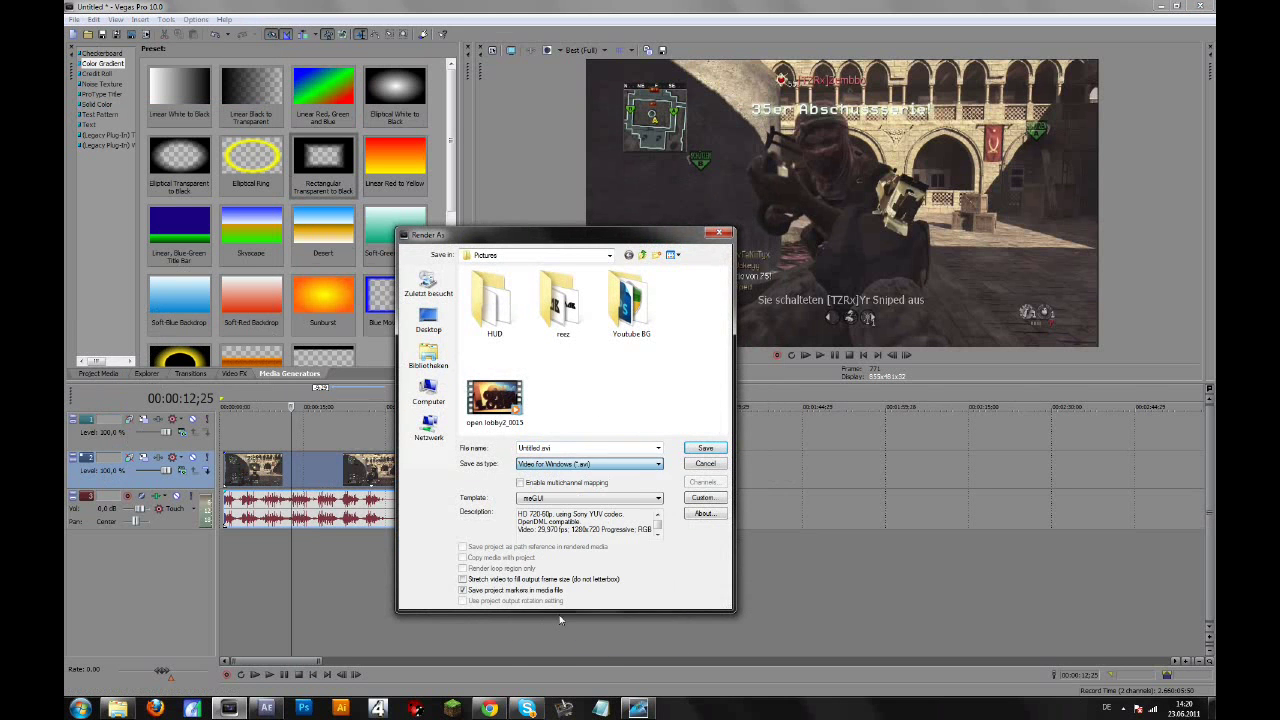
pyautogui.click(704, 499)
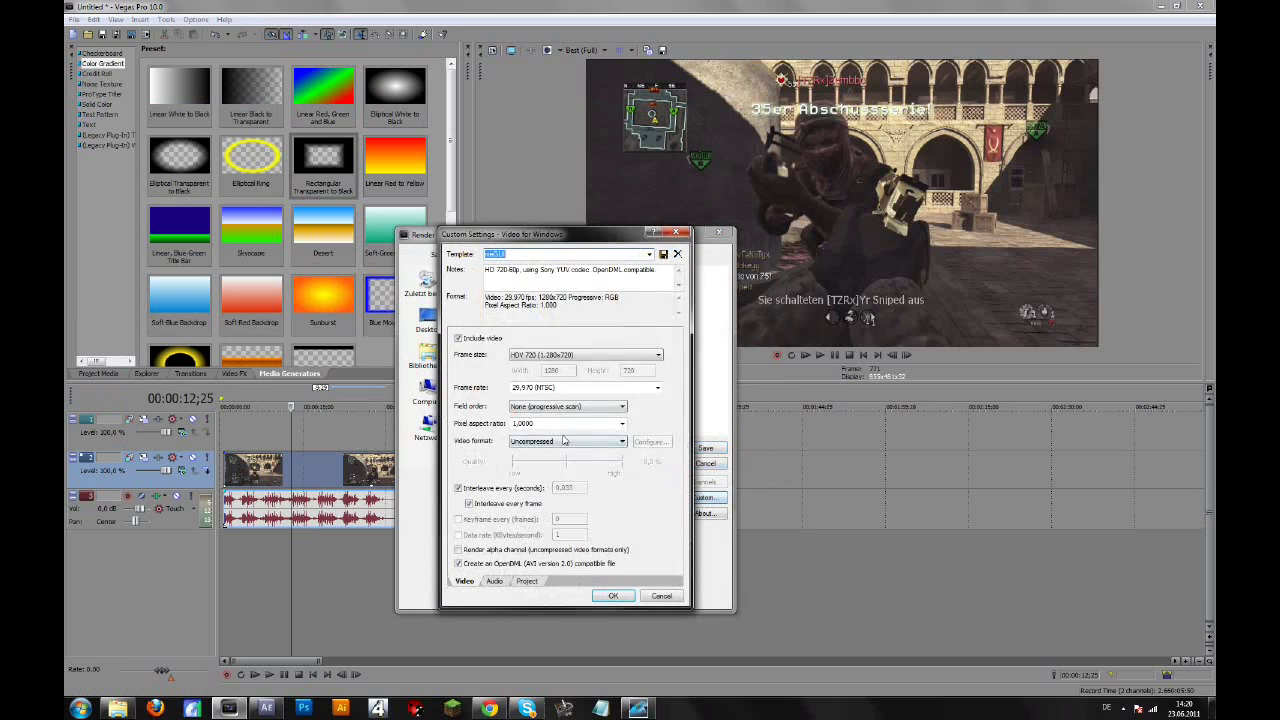
pyautogui.click(556, 442)
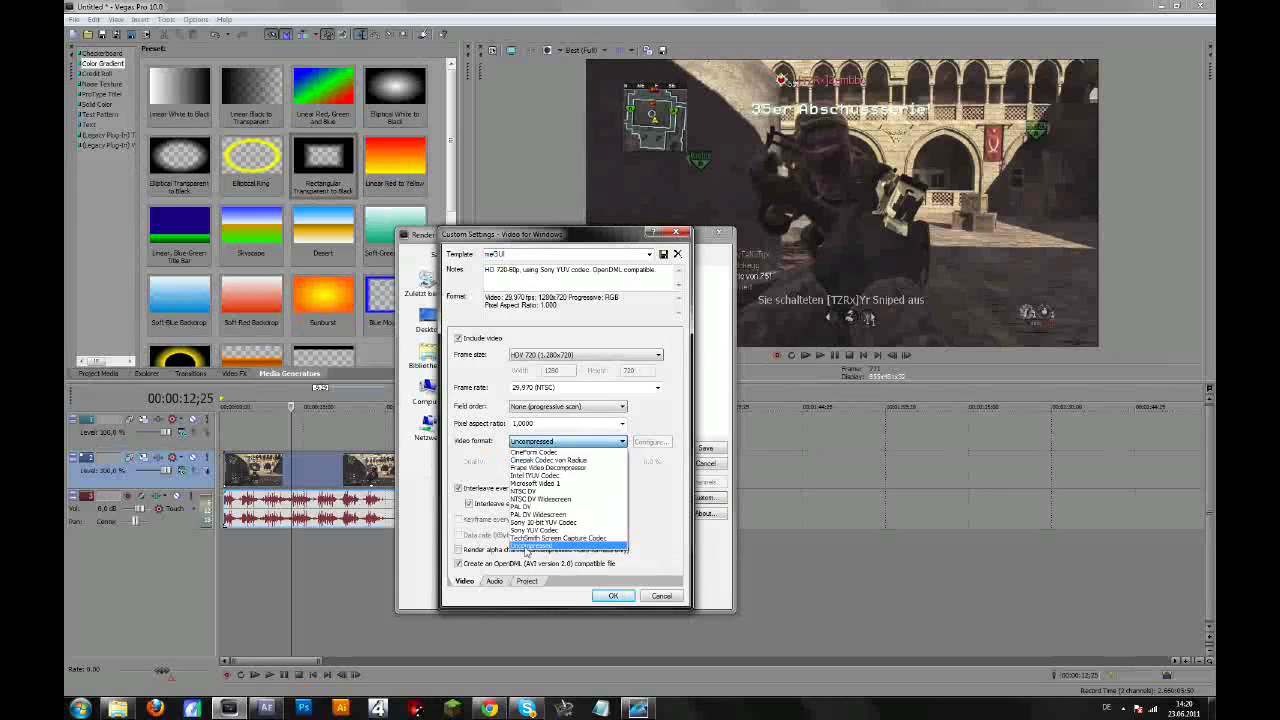
pyautogui.click(565, 540)
pyautogui.click(612, 596)
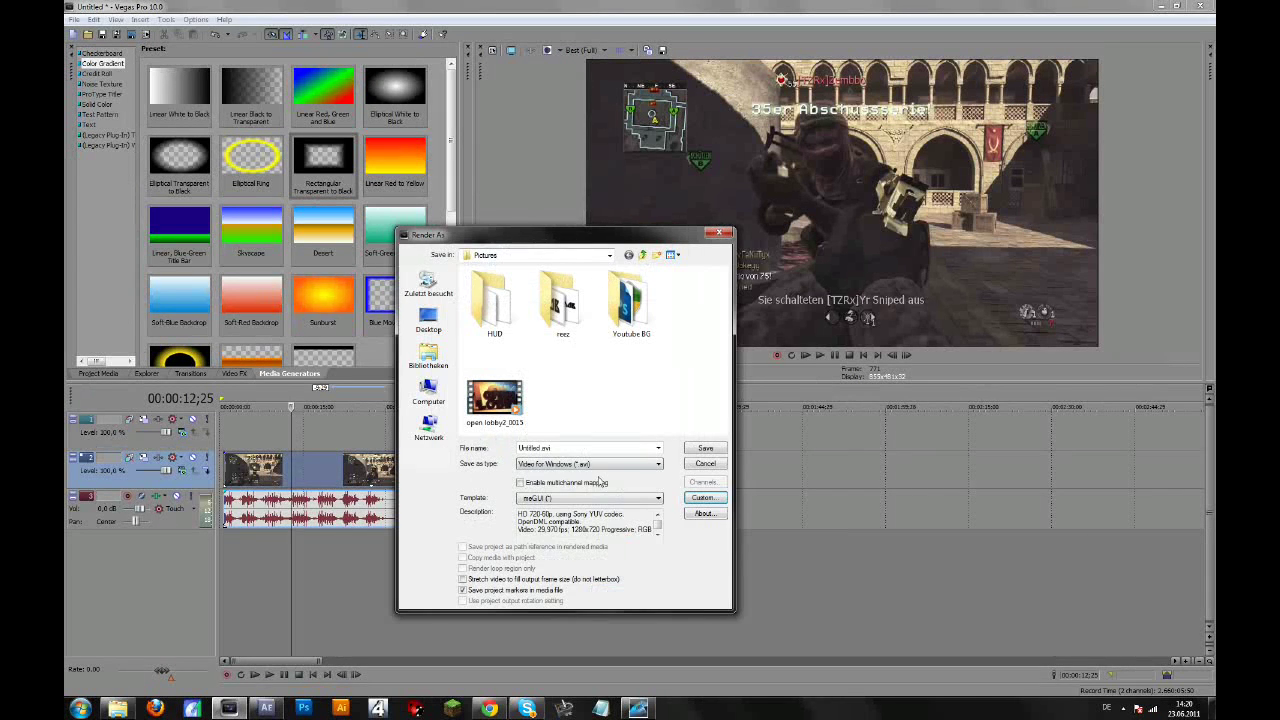
# Switch the output type to MainConcept AVC/AAC (*.mp4) and open its custom settings
pyautogui.click(596, 465)
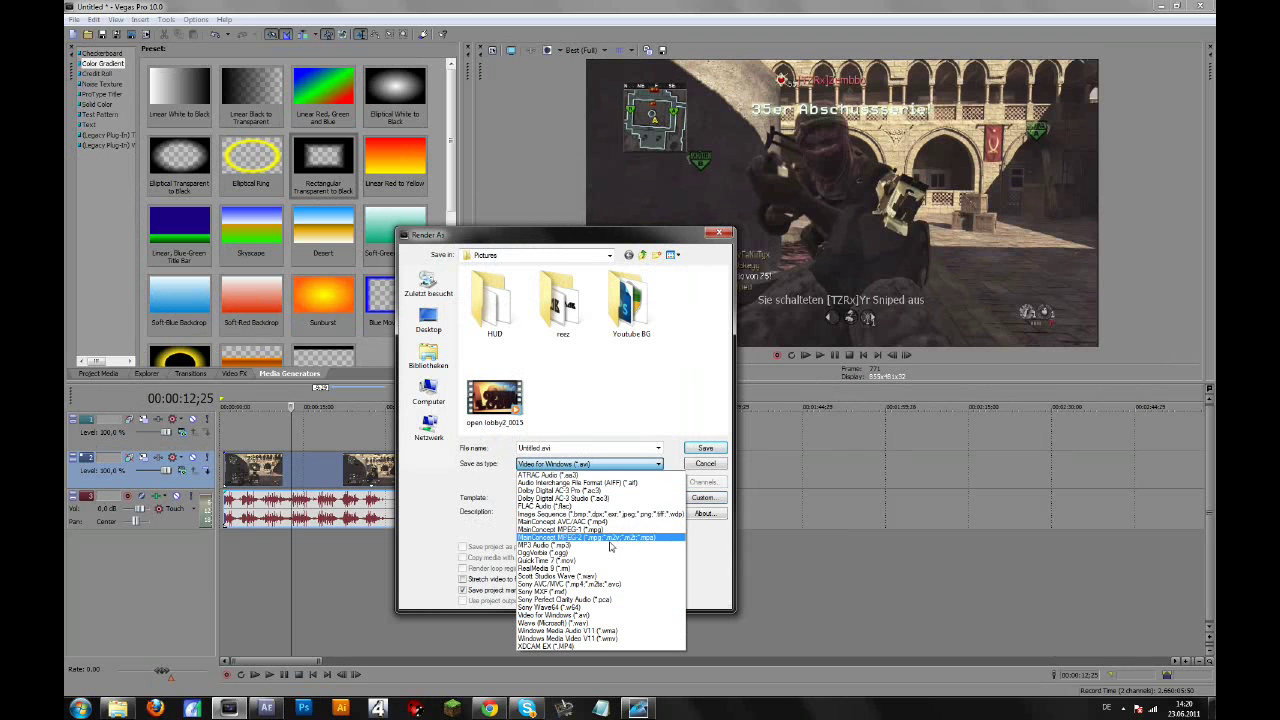
pyautogui.click(593, 522)
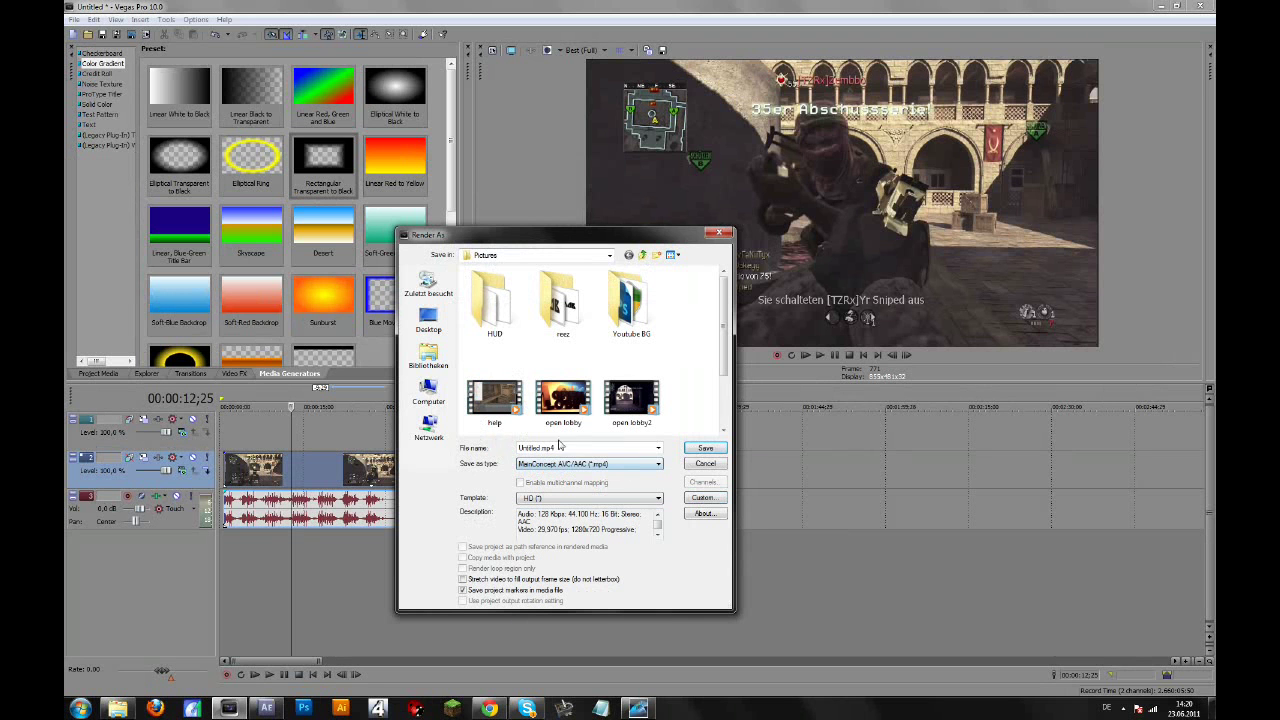
pyautogui.click(703, 498)
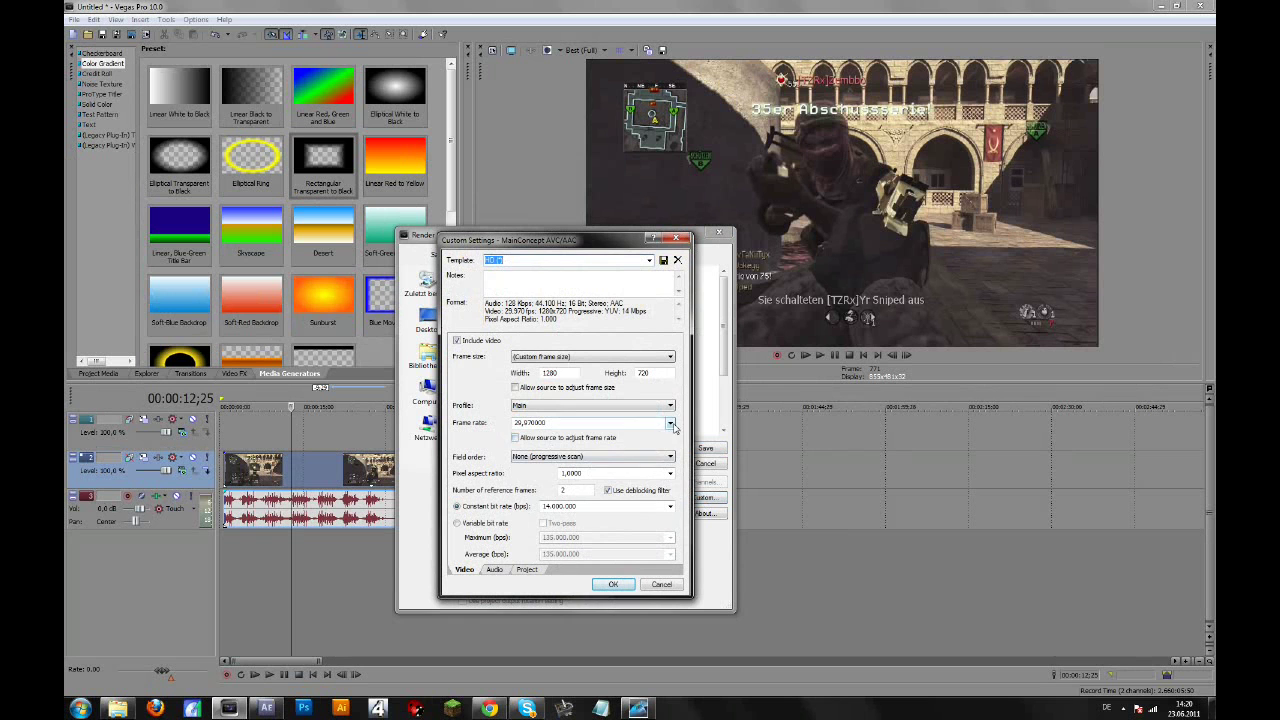
# Set the MP4 frame rate to 29,970 (NTSC) and constant bit rate to 14.000.000 bps, then view audio
pyautogui.click(669, 422)
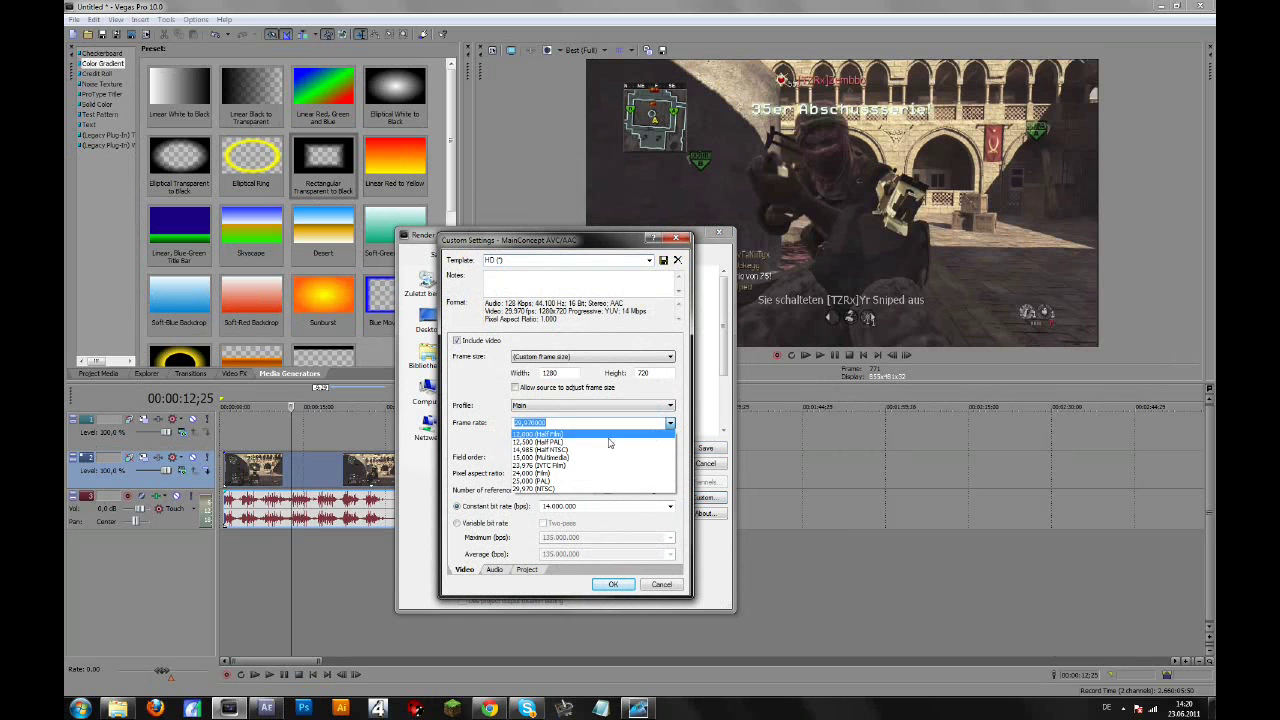
pyautogui.click(535, 489)
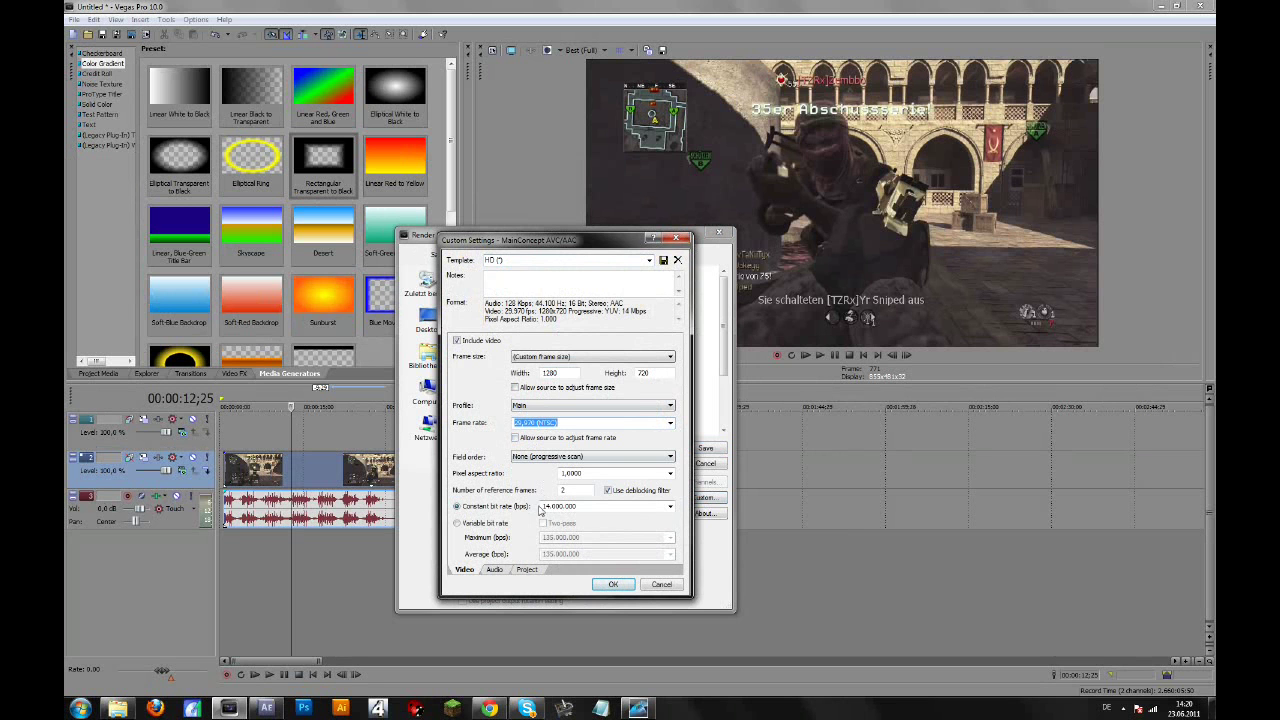
pyautogui.doubleClick(580, 506)
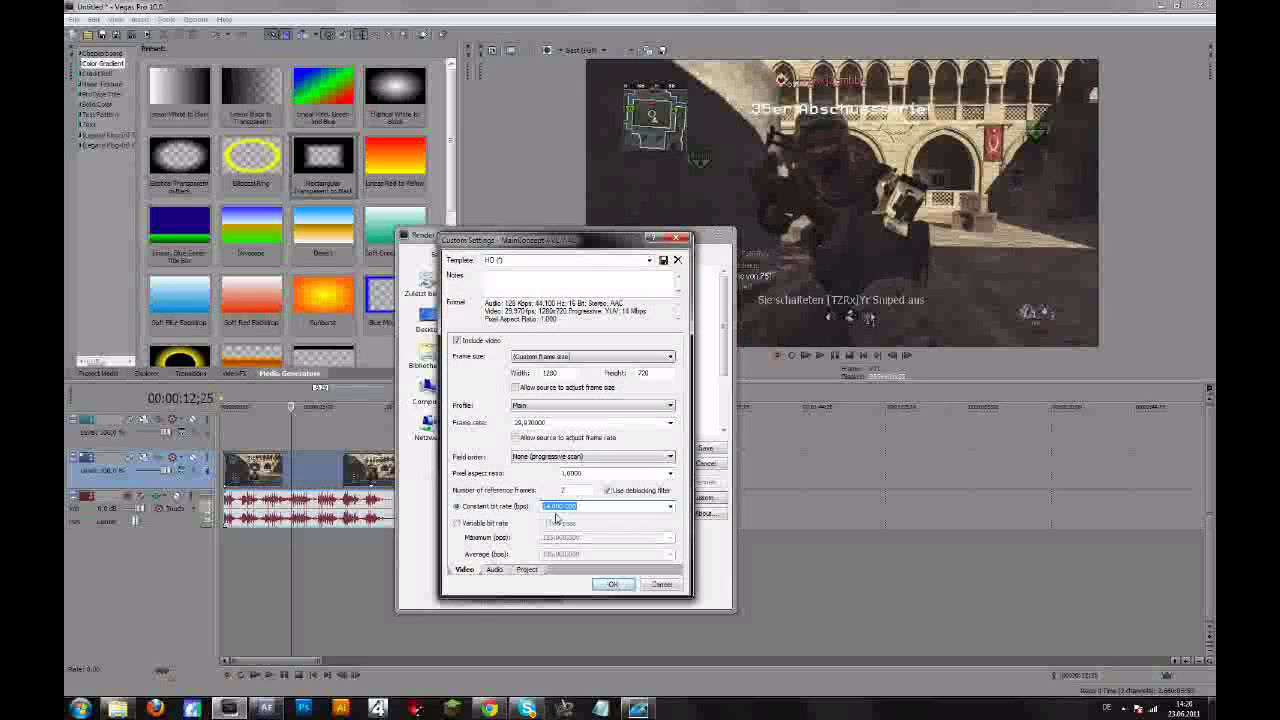
pyautogui.write('1')
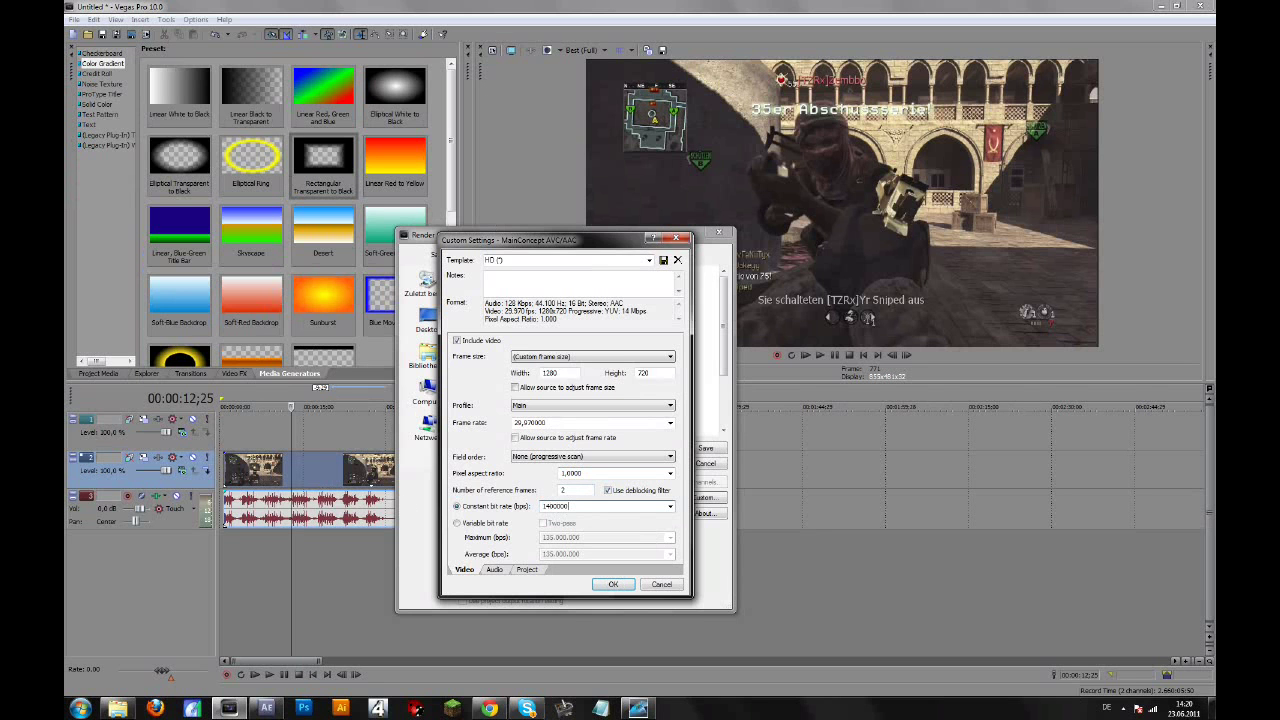
pyautogui.click(569, 473)
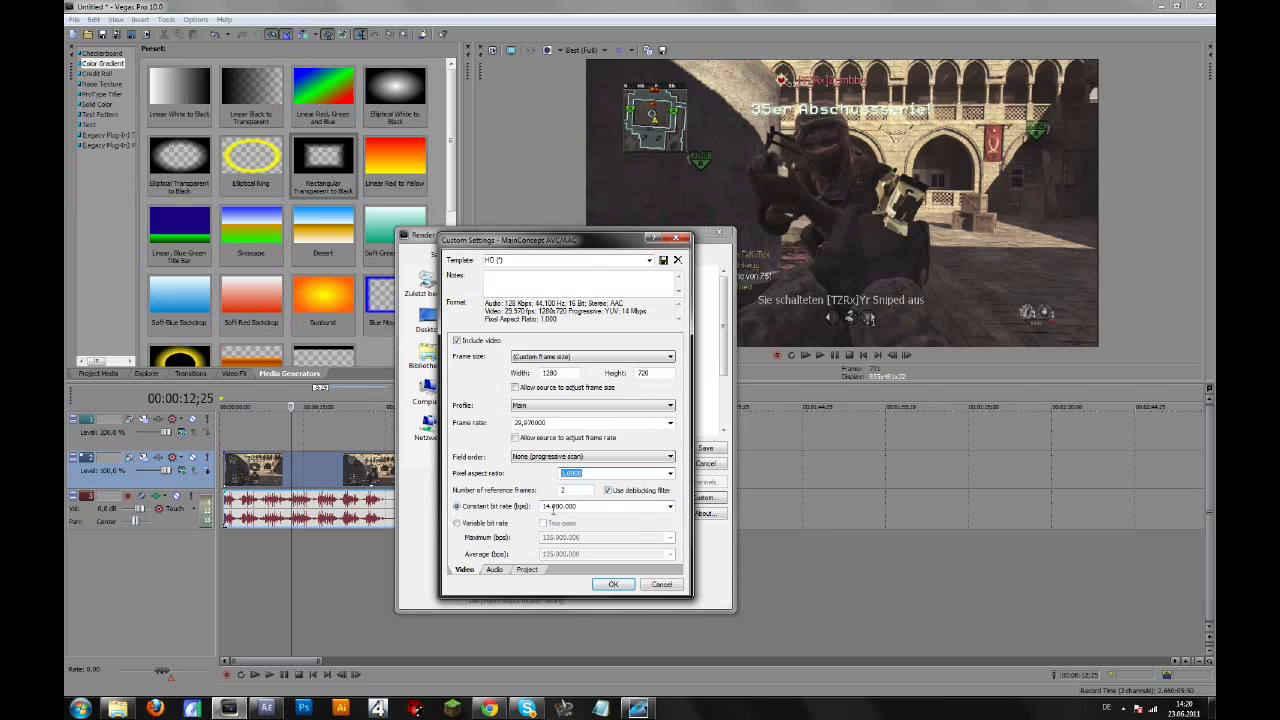
pyautogui.click(495, 569)
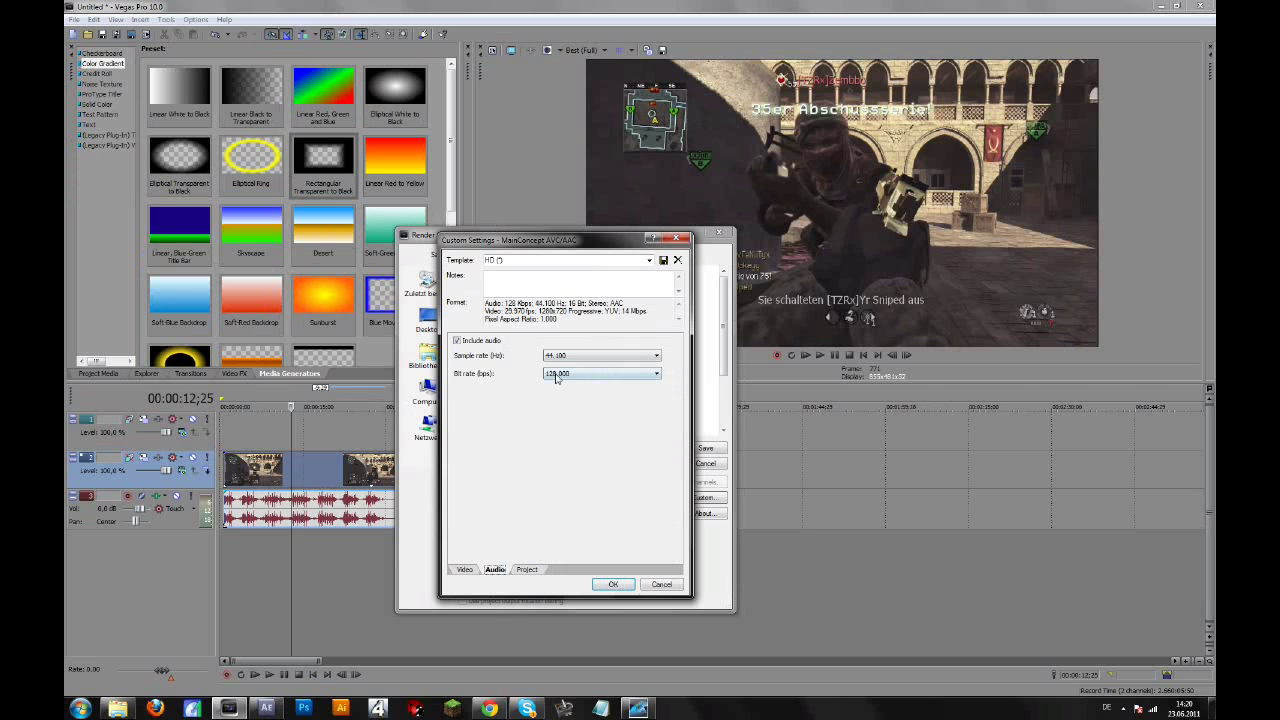
# Keep video rendering quality at Best, confirm the MP4 settings, and close Render As without rendering
pyautogui.click(527, 570)
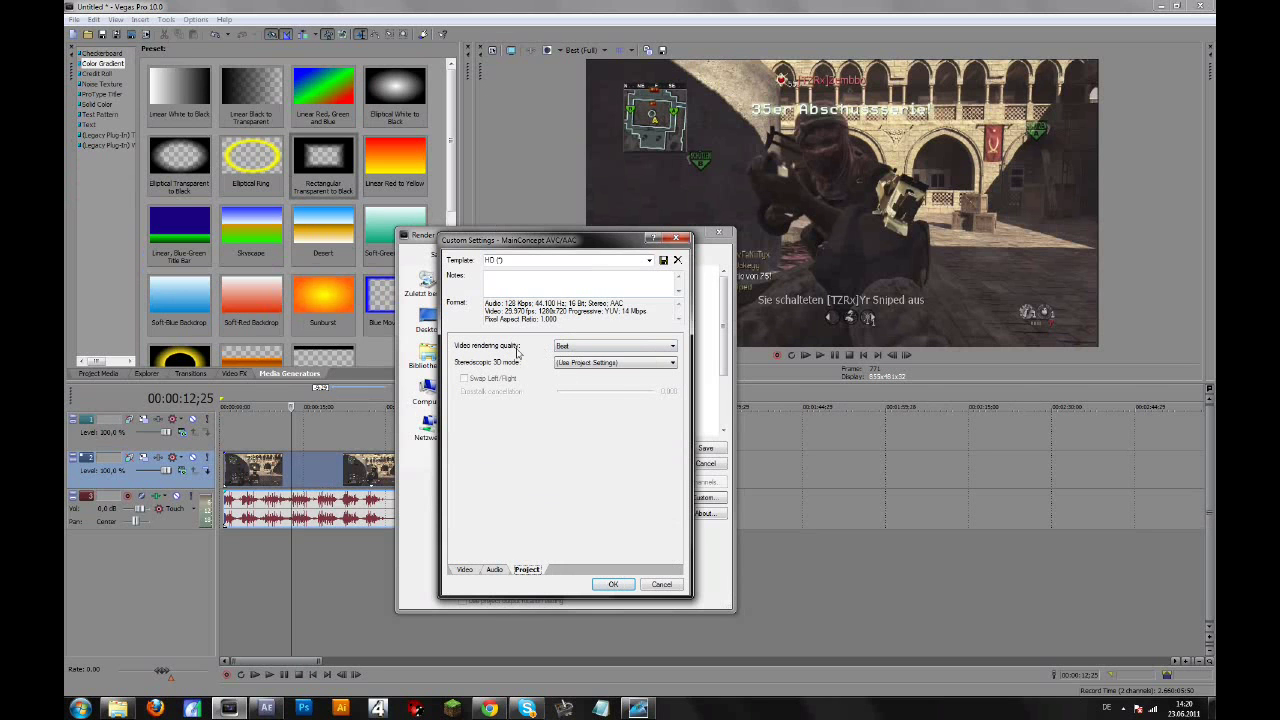
pyautogui.click(558, 348)
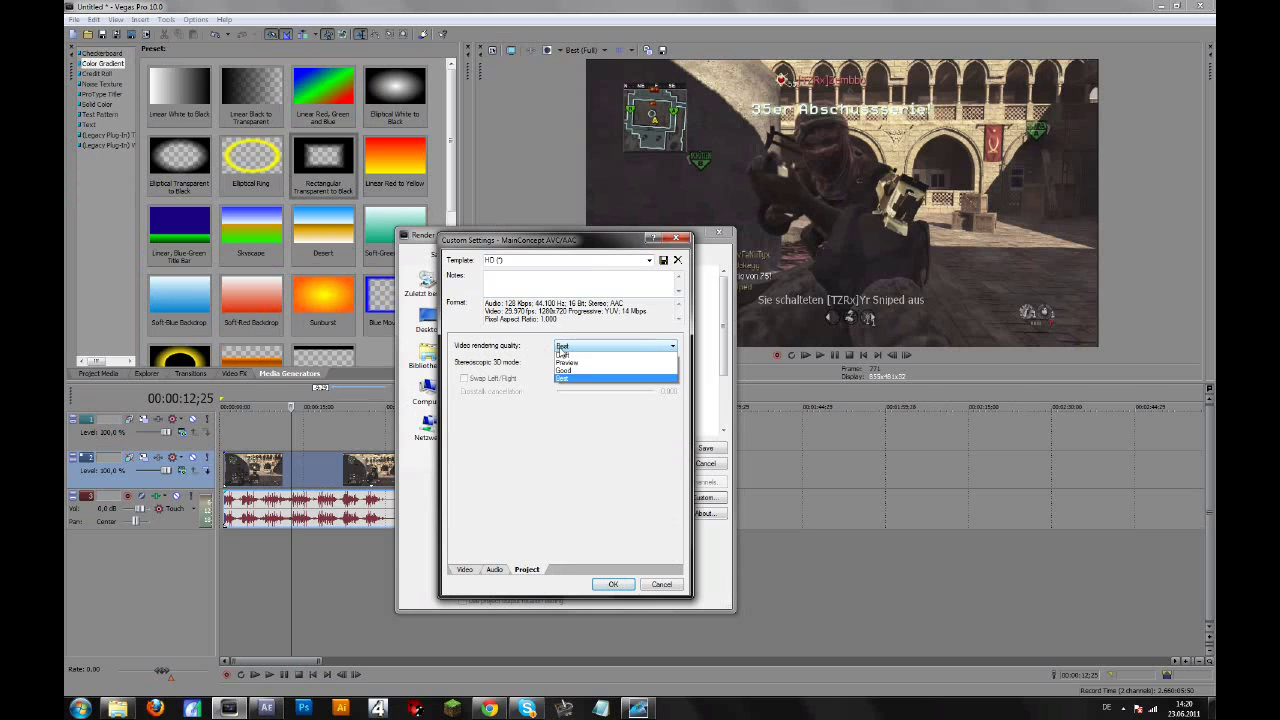
pyautogui.click(612, 507)
pyautogui.click(613, 586)
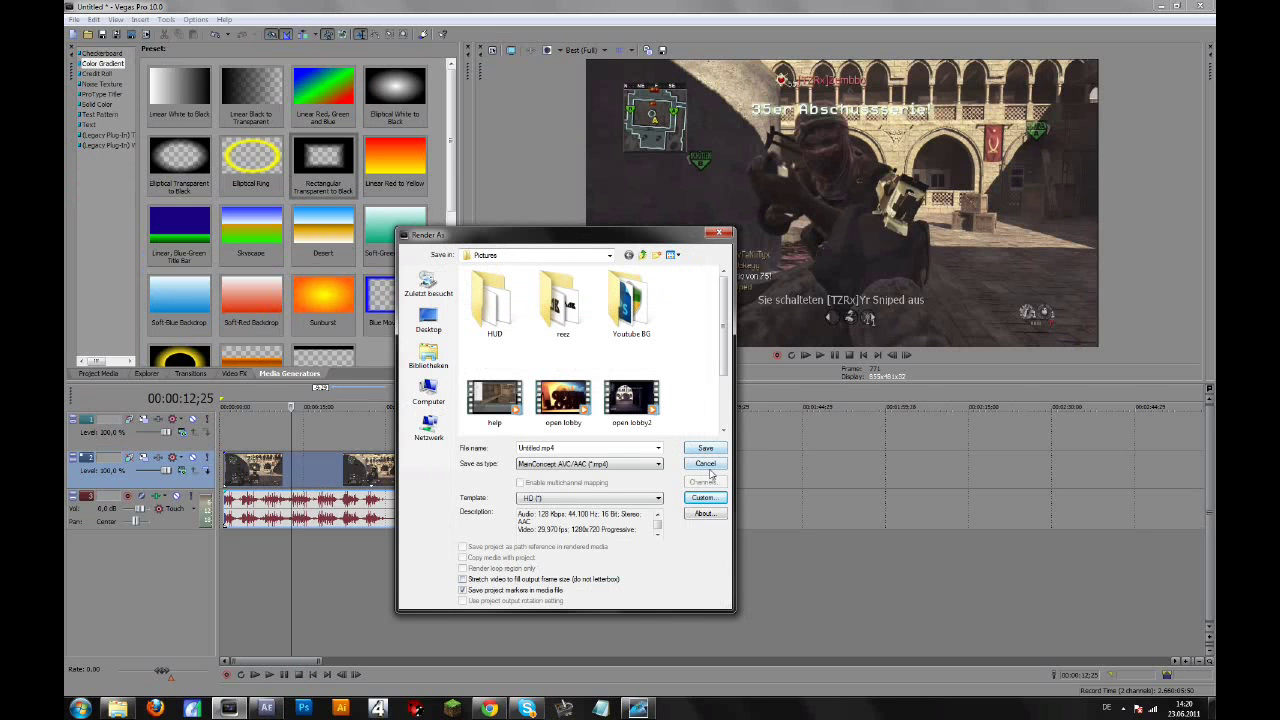
pyautogui.click(706, 466)
# Cancel the Render As dialog, set the Vegas preview to 00:00:21;11, and switch to After Effects
pyautogui.click(410, 483)
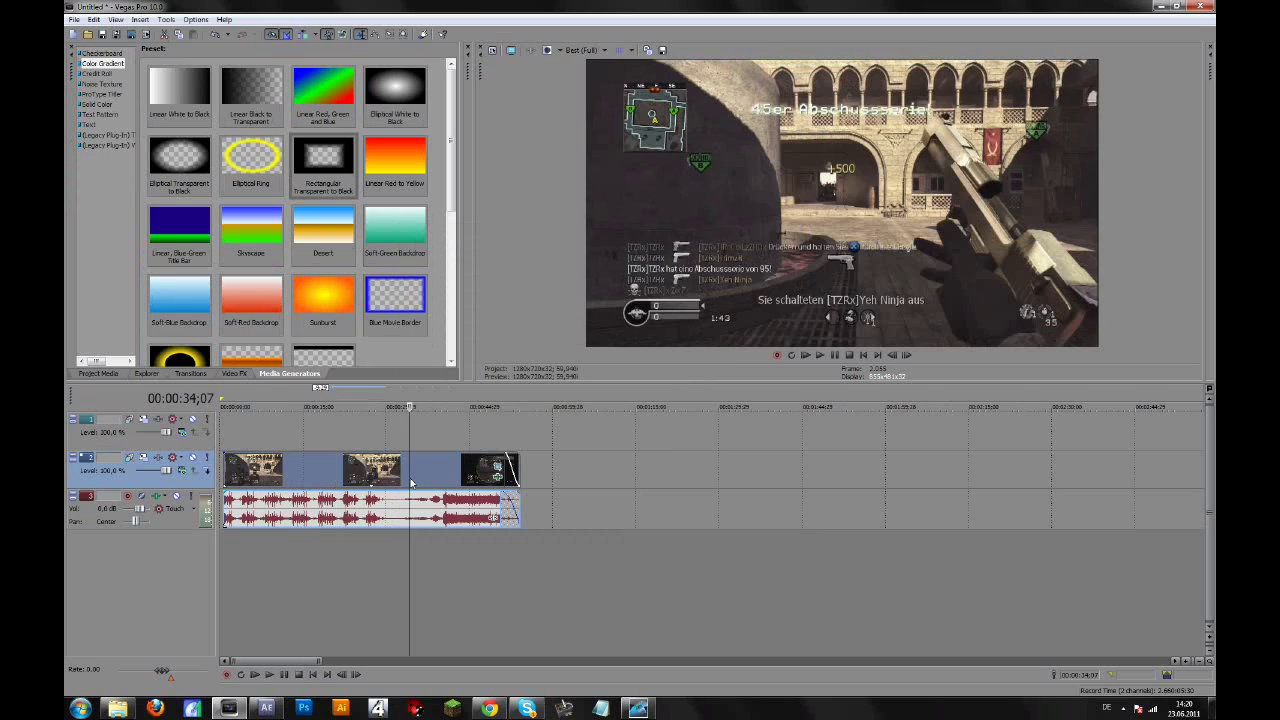
pyautogui.click(338, 474)
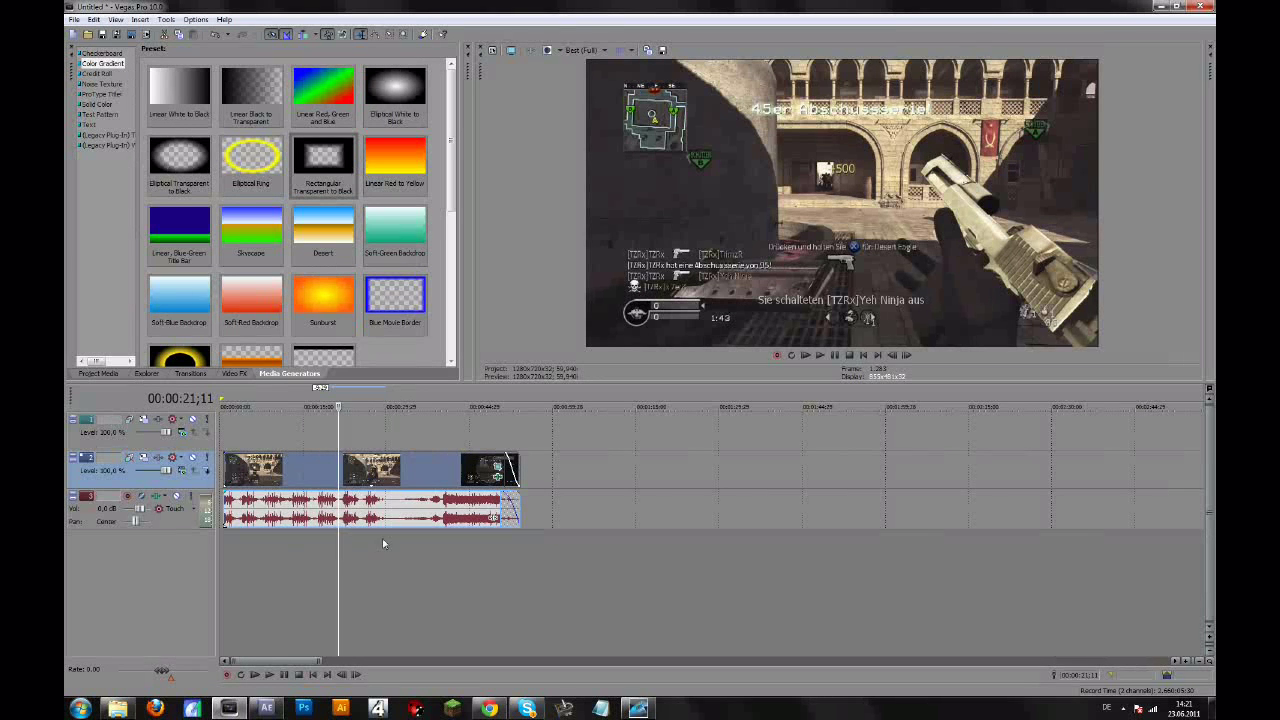
pyautogui.click(268, 708)
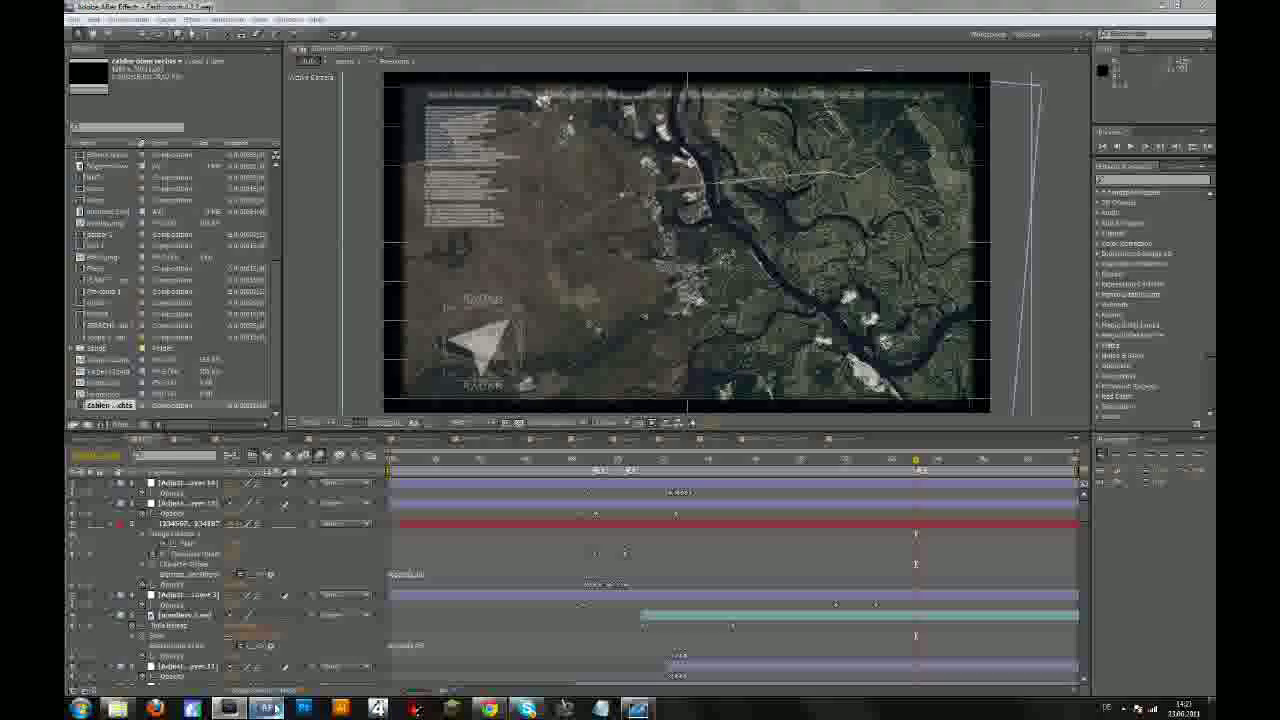
# Start a new, empty After Effects project from the File > New menu
pyautogui.click(76, 20)
pyautogui.moveTo(91, 36)
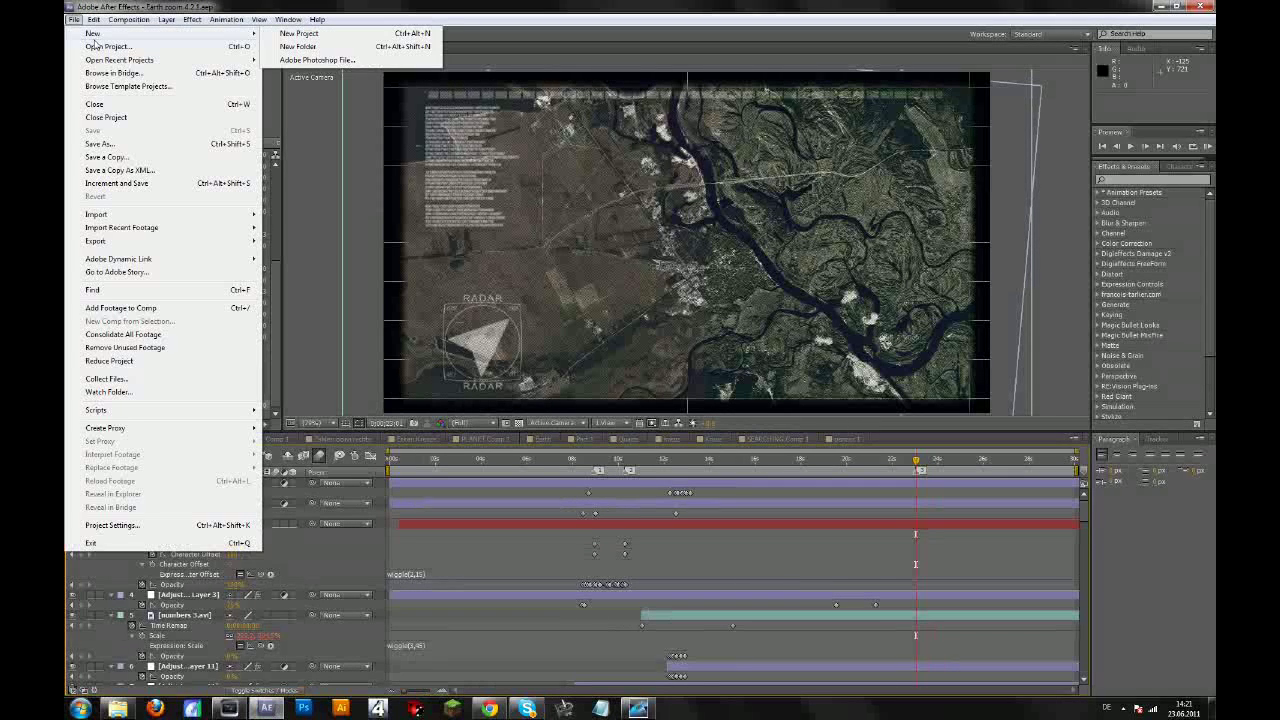
pyautogui.click(354, 35)
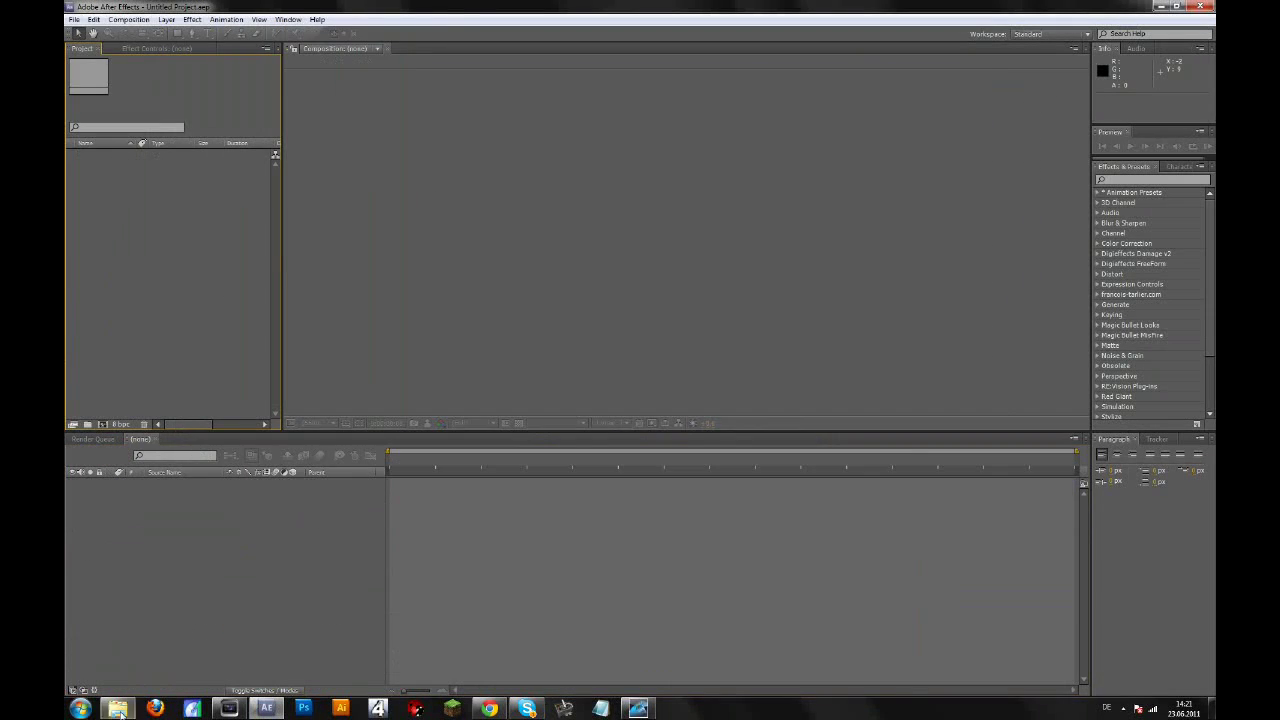
# Import 2011_6_22_21_12_21.M2TS, build a composition from it, and scrub to the gunfire near the end
pyautogui.click(117, 708)
pyautogui.moveTo(385, 333); pyautogui.dragTo(129, 267)
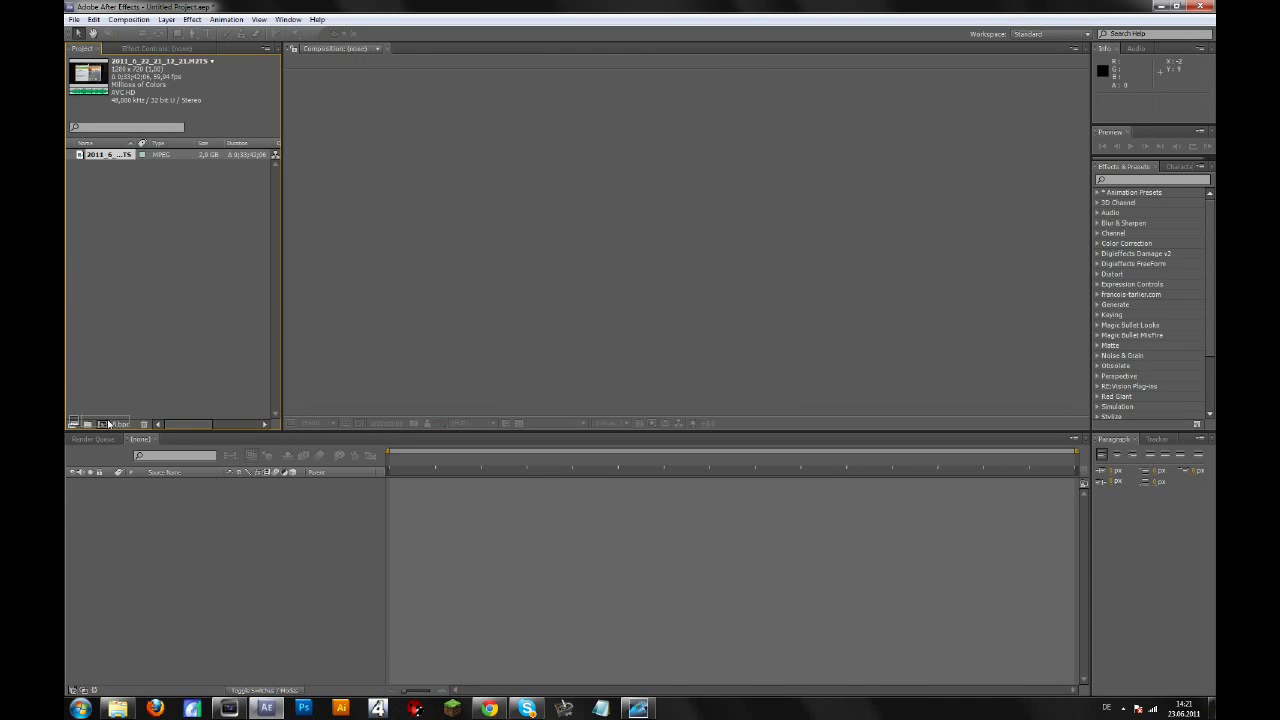
pyautogui.click(106, 425)
pyautogui.click(593, 465)
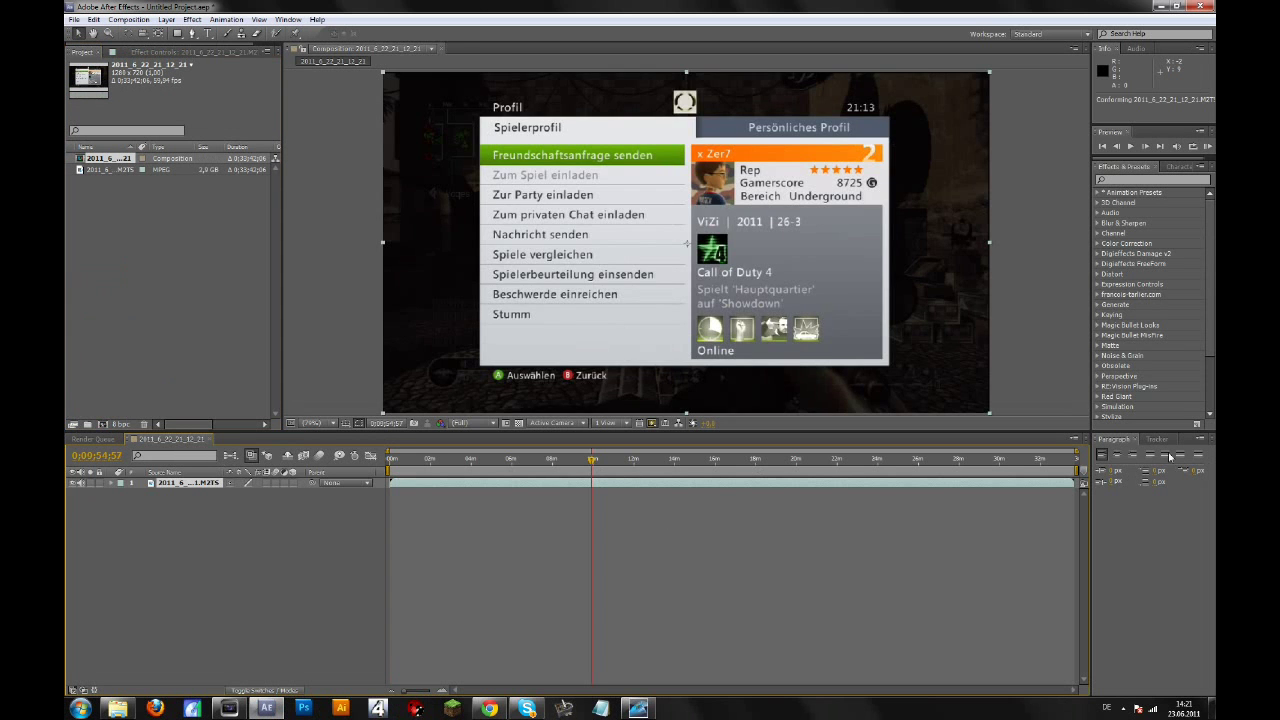
pyautogui.click(995, 461)
pyautogui.click(1005, 461)
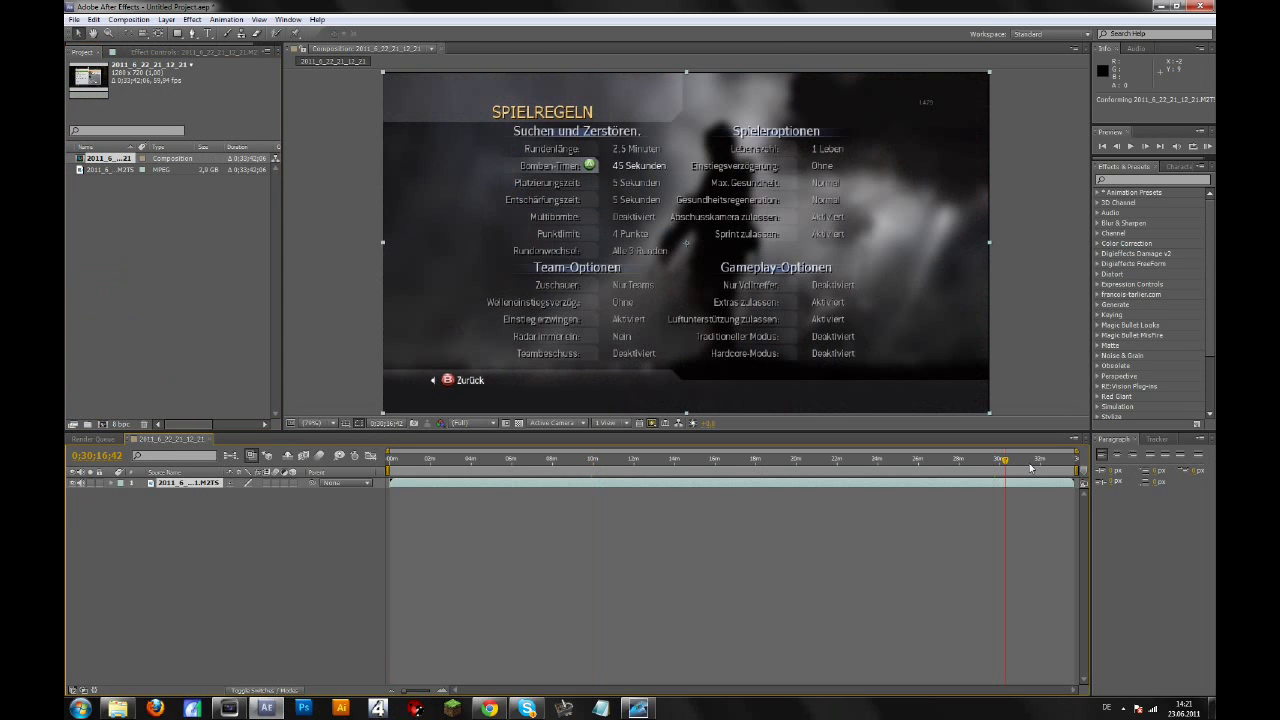
pyautogui.click(1031, 464)
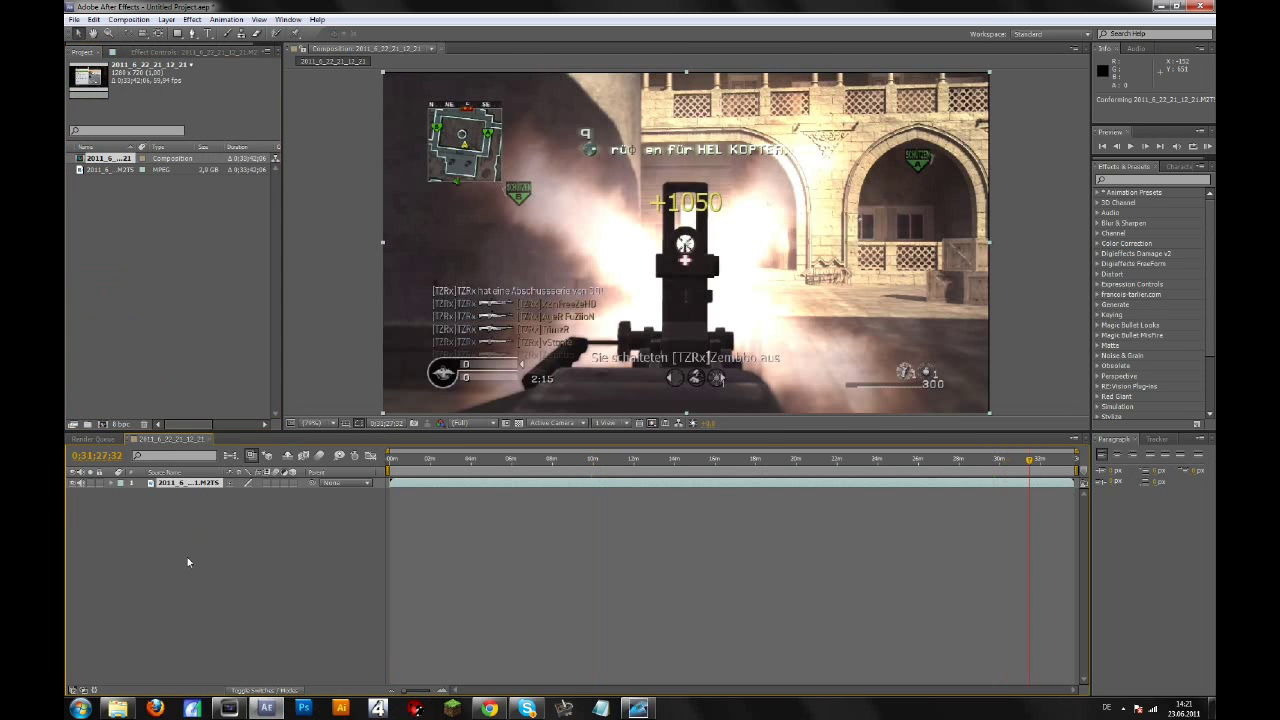
# Add an adjustment layer above the footage and apply Gaussian Blur to it
pyautogui.click(187, 562)
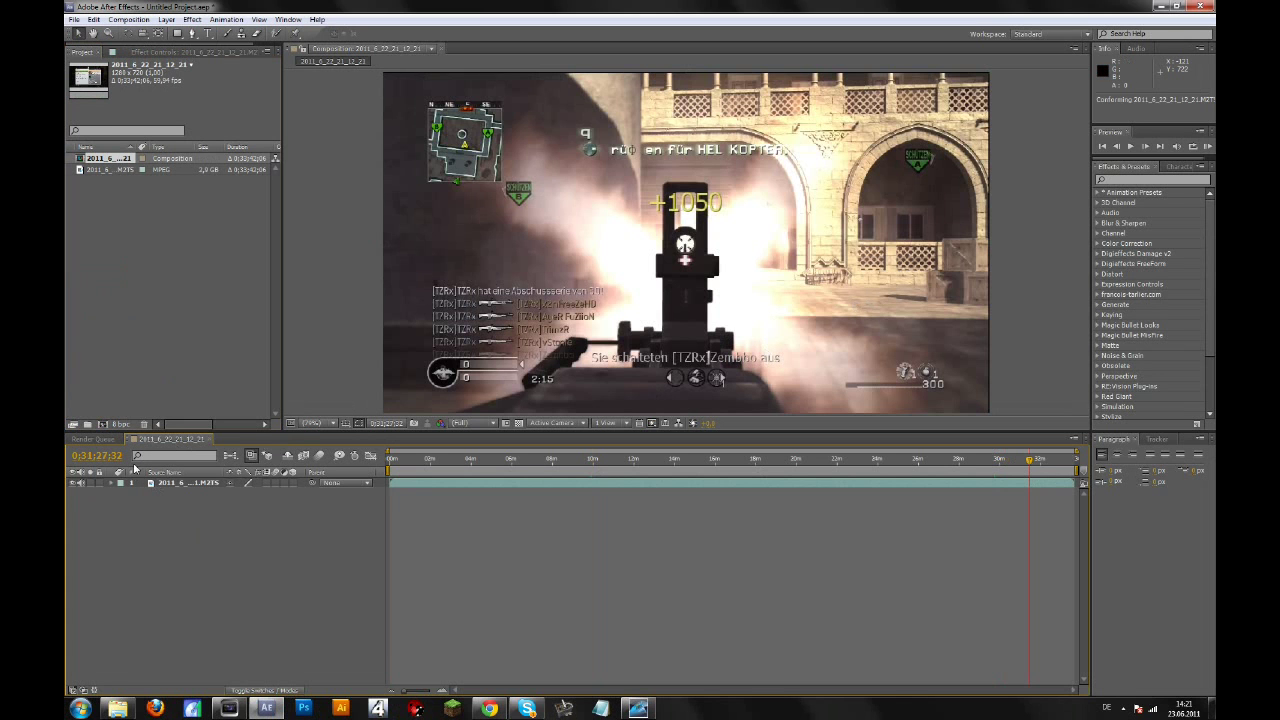
pyautogui.hotkey('ctrl', 'alt', 'y')
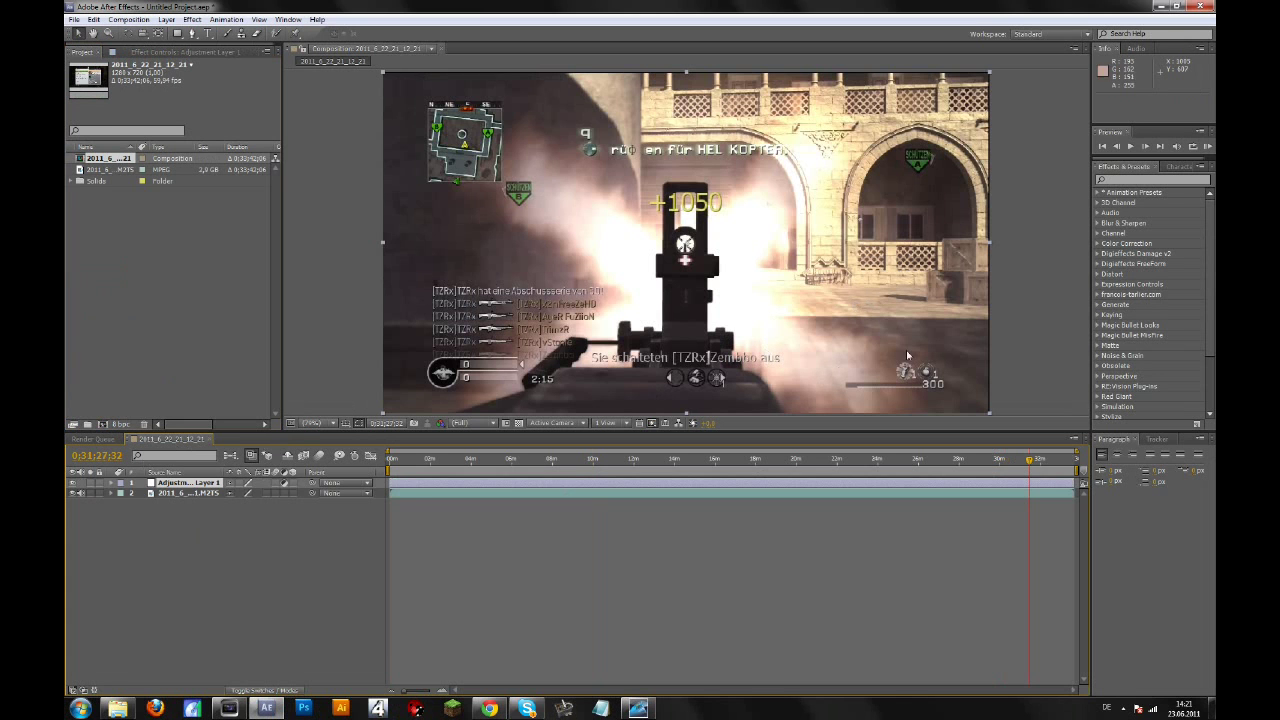
pyautogui.click(1115, 180)
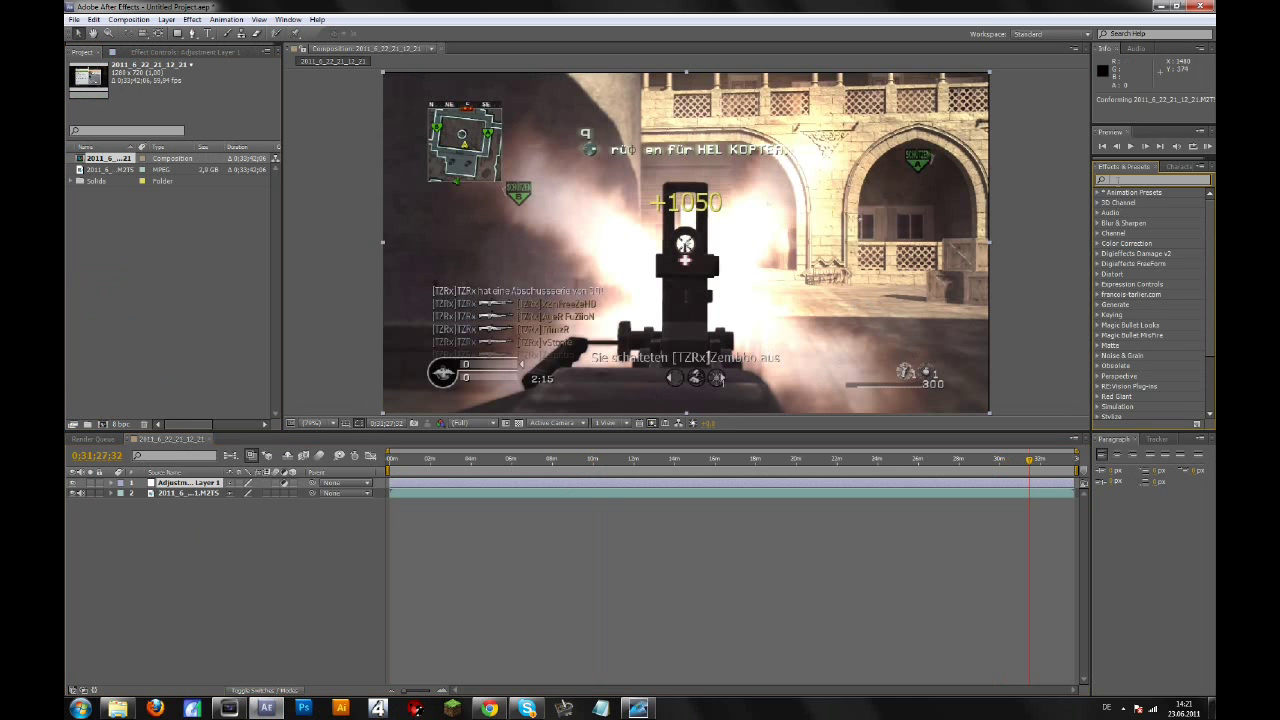
pyautogui.write('gau')
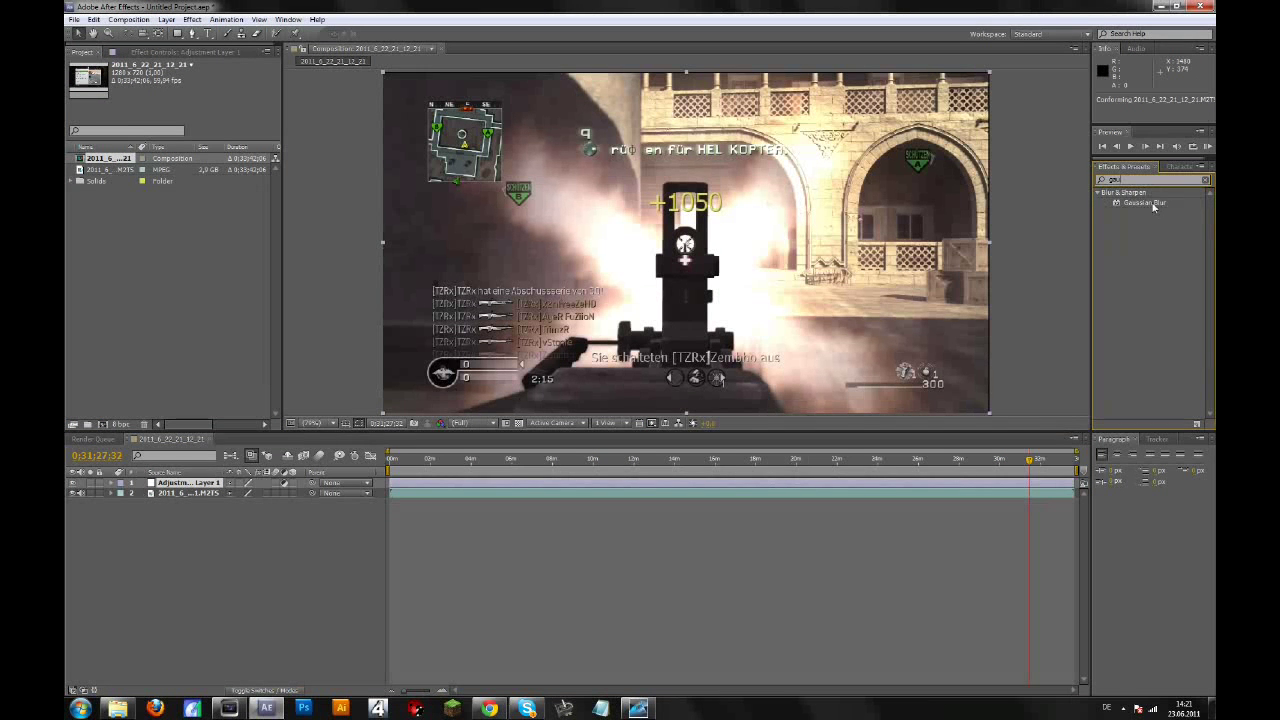
pyautogui.moveTo(1155, 206); pyautogui.dragTo(180, 483)
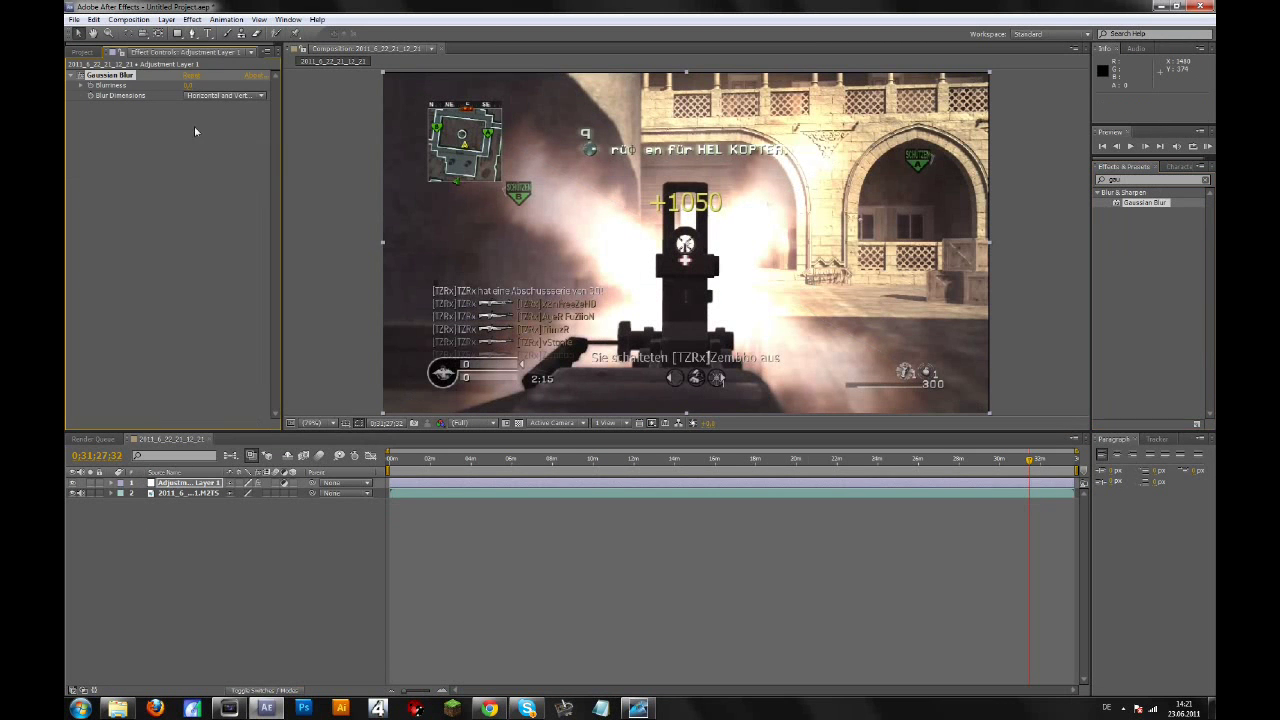
# Set Gaussian Blur's Blurriness to 4, then undo that value
pyautogui.click(187, 86)
pyautogui.write('4')
pyautogui.press('Return')
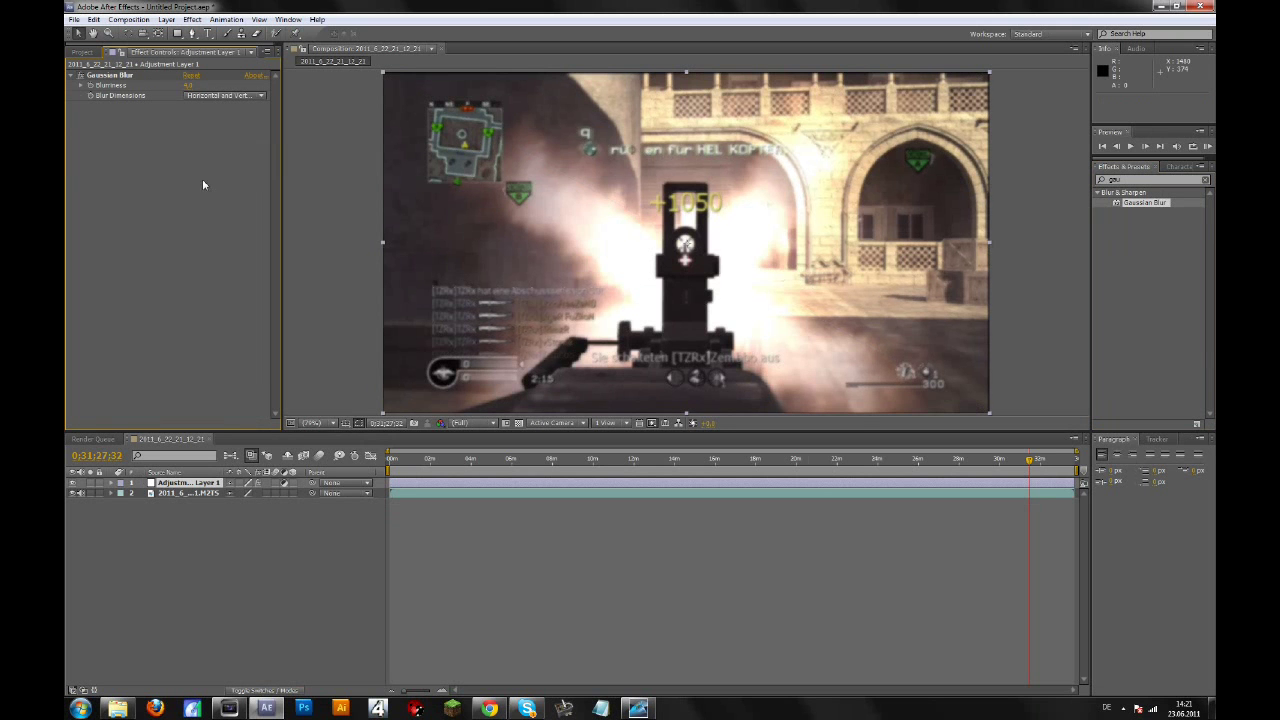
pyautogui.hotkey('ctrl', 'z')
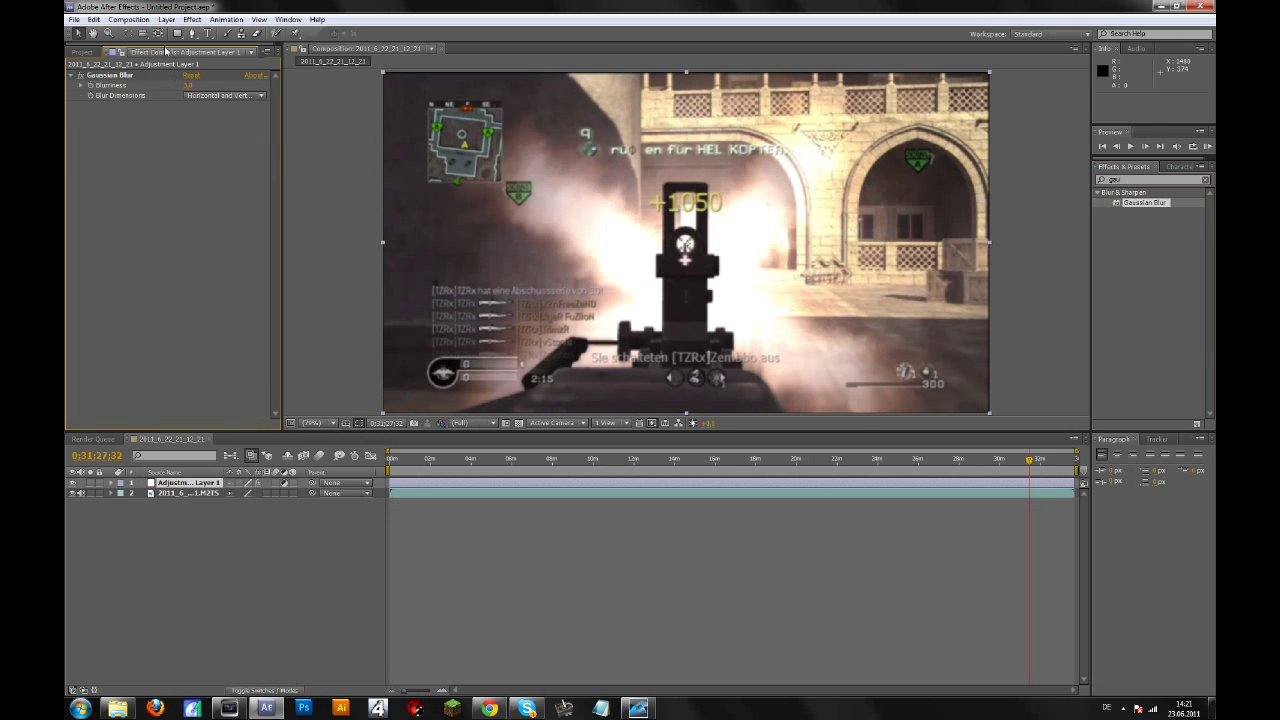
# Add an inverted full-frame ellipse mask to the adjustment layer
pyautogui.moveTo(177, 37); pyautogui.dragTo(221, 66)
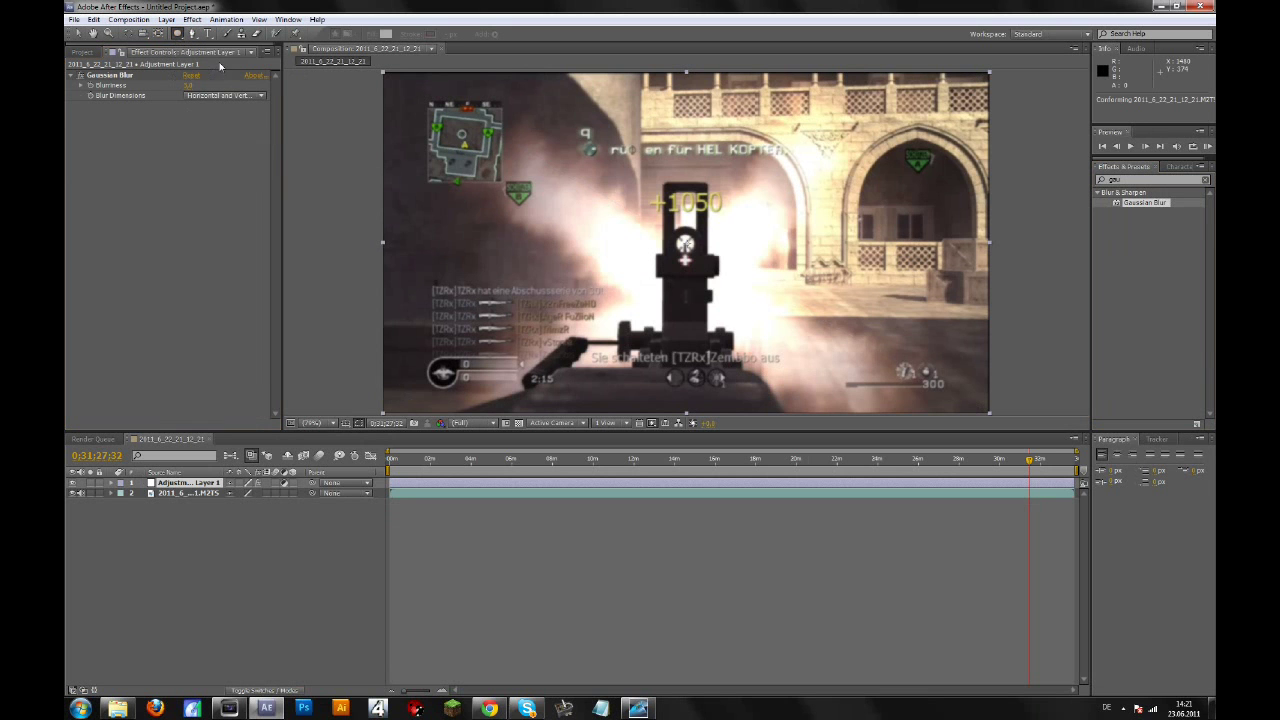
pyautogui.doubleClick(177, 33)
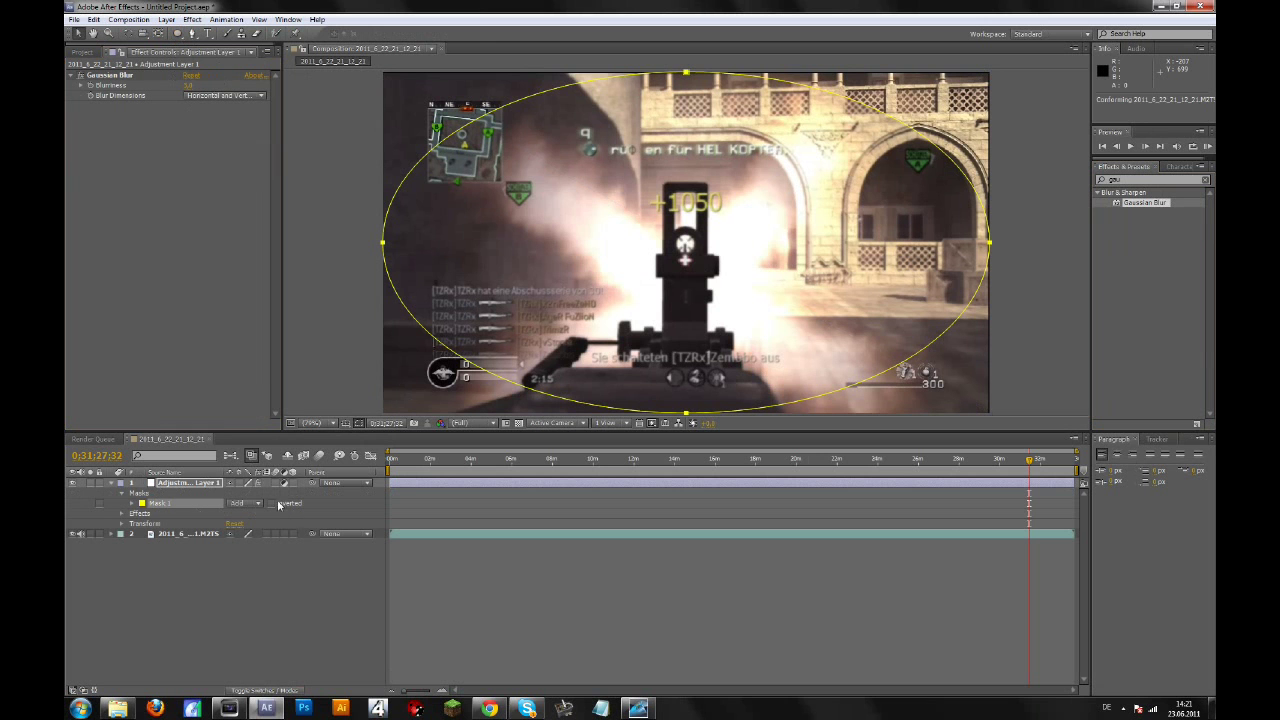
pyautogui.click(270, 504)
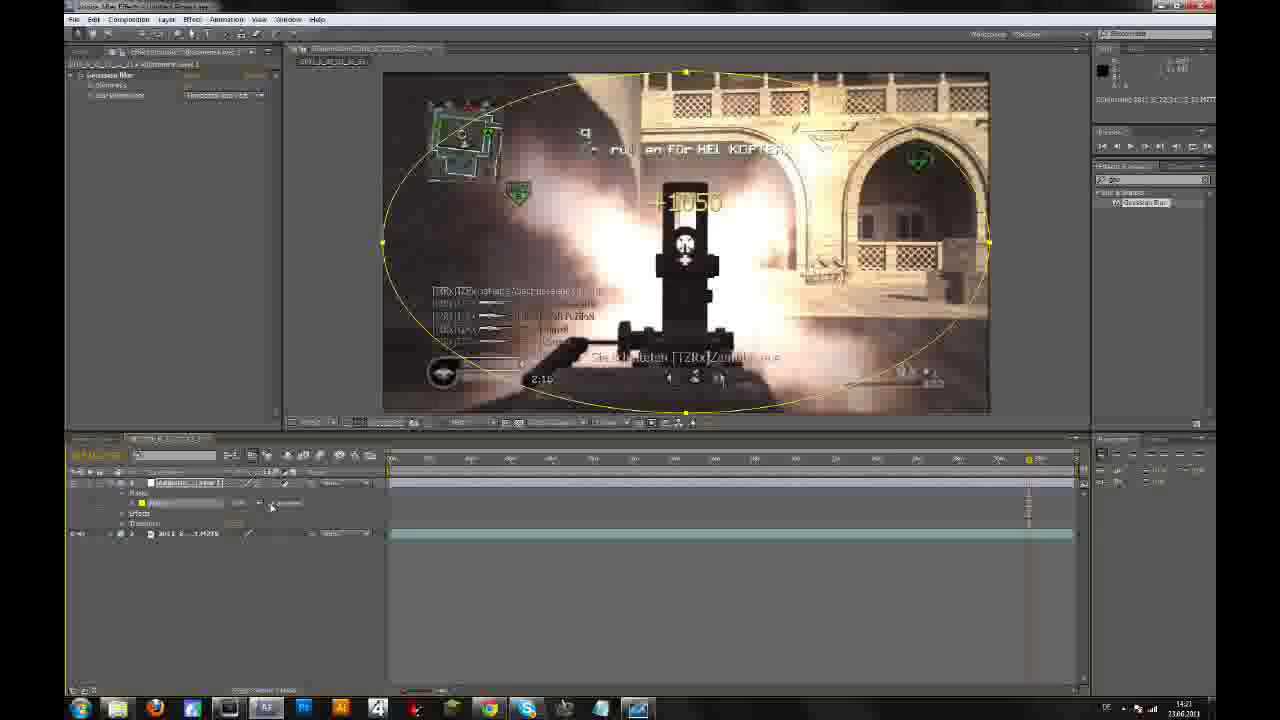
# Feather the mask 100 pixels and move it up toward the top of the frame
pyautogui.click(133, 504)
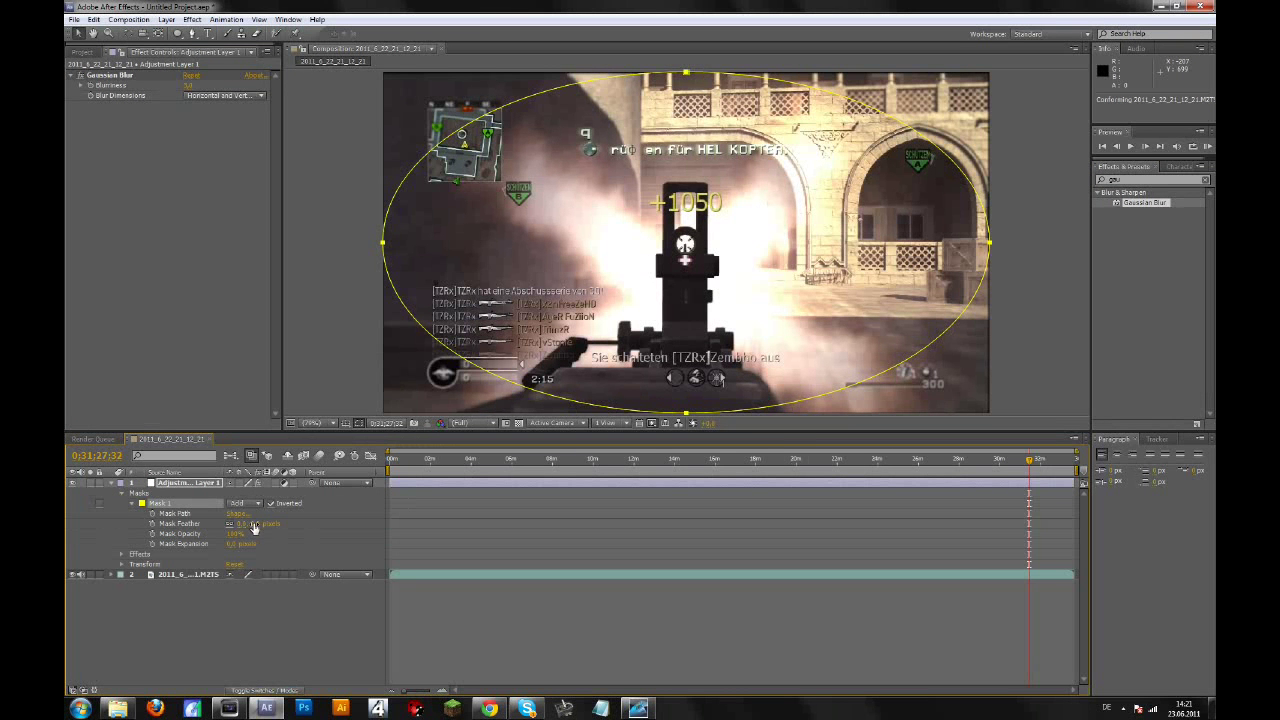
pyautogui.moveTo(254, 528); pyautogui.dragTo(290, 528)
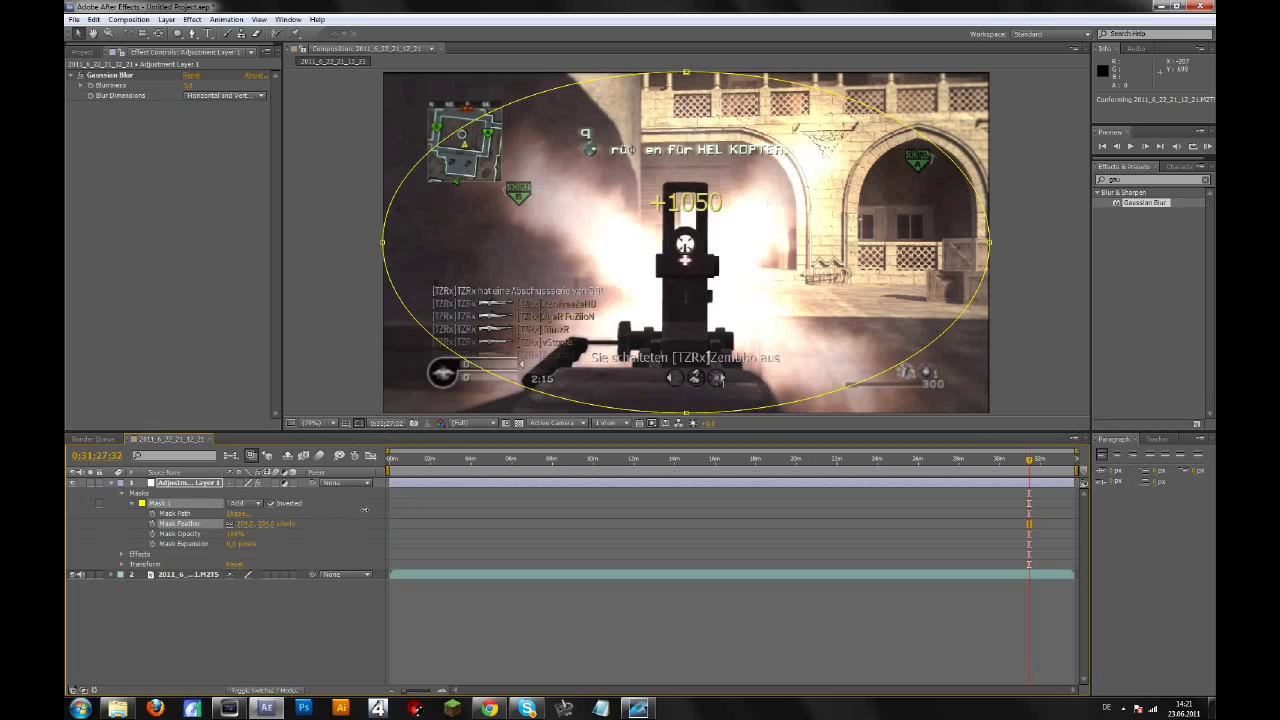
pyautogui.click(267, 524)
pyautogui.click(337, 535)
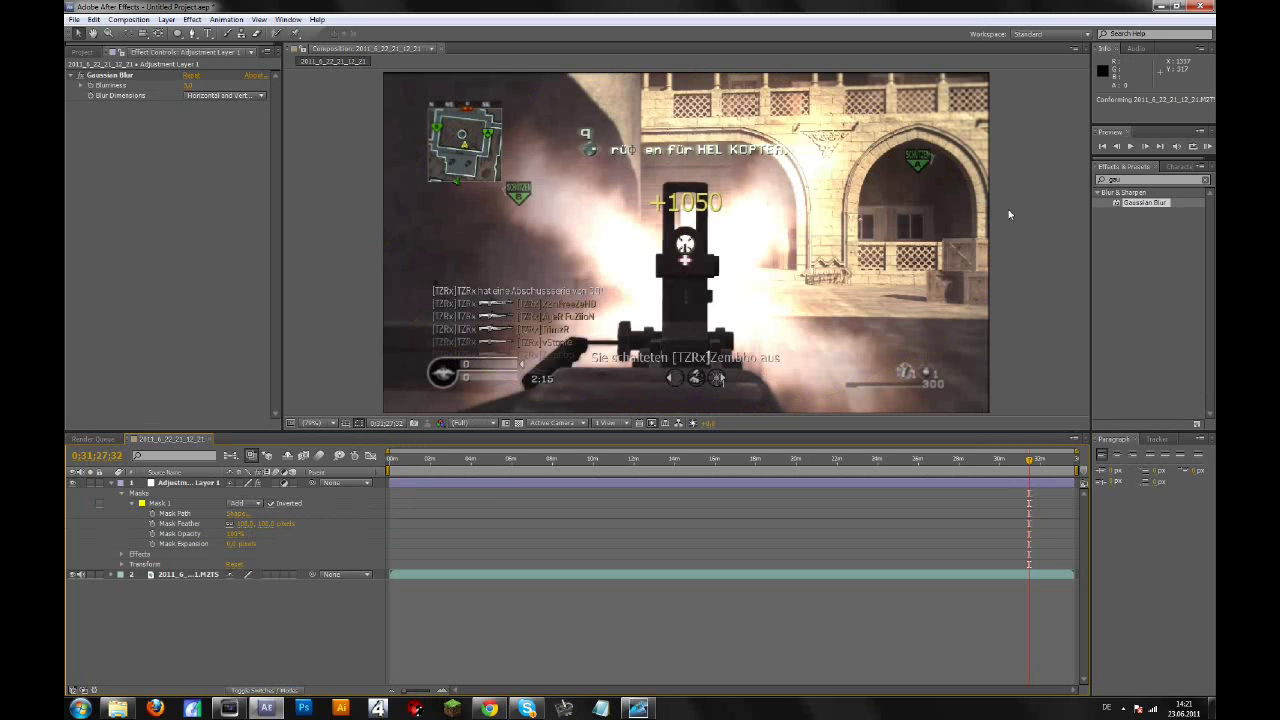
pyautogui.click(165, 502)
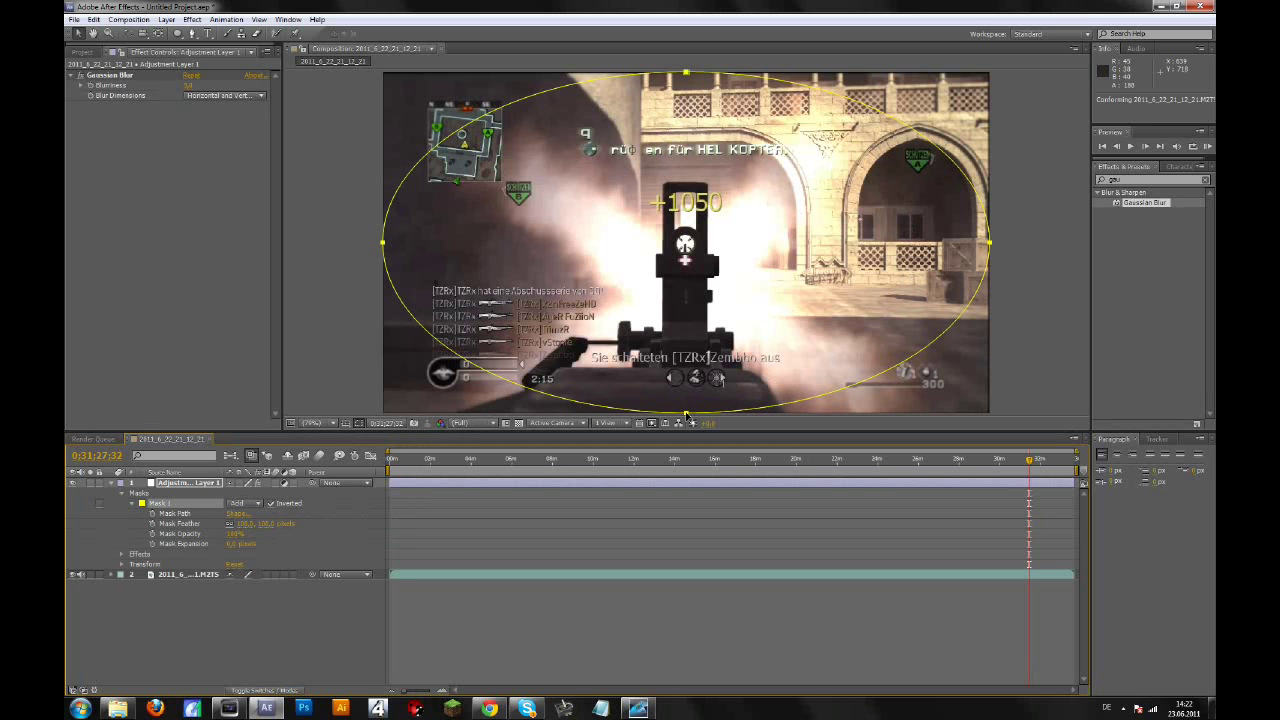
pyautogui.moveTo(686, 412); pyautogui.dragTo(688, 265)
# Un-invert the mask, raise Blurriness to about 15.6, and close the project without saving
pyautogui.rightClick(688, 265)
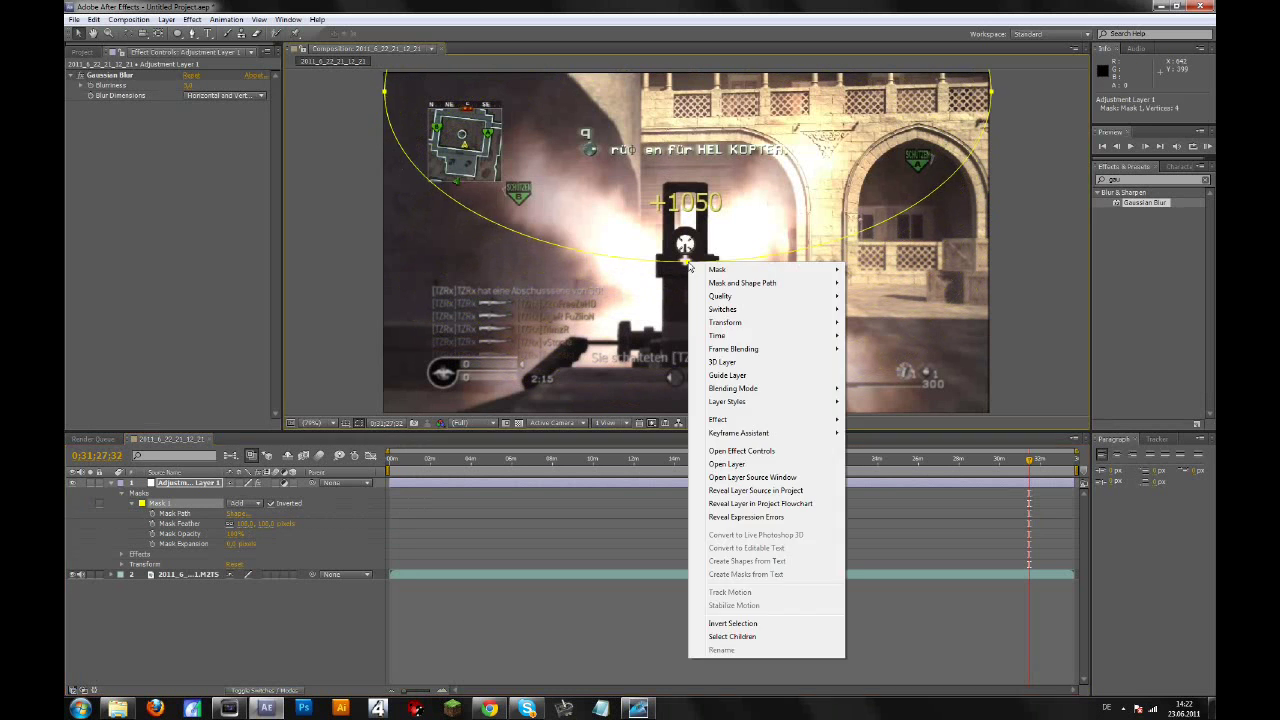
pyautogui.click(346, 621)
pyautogui.click(271, 504)
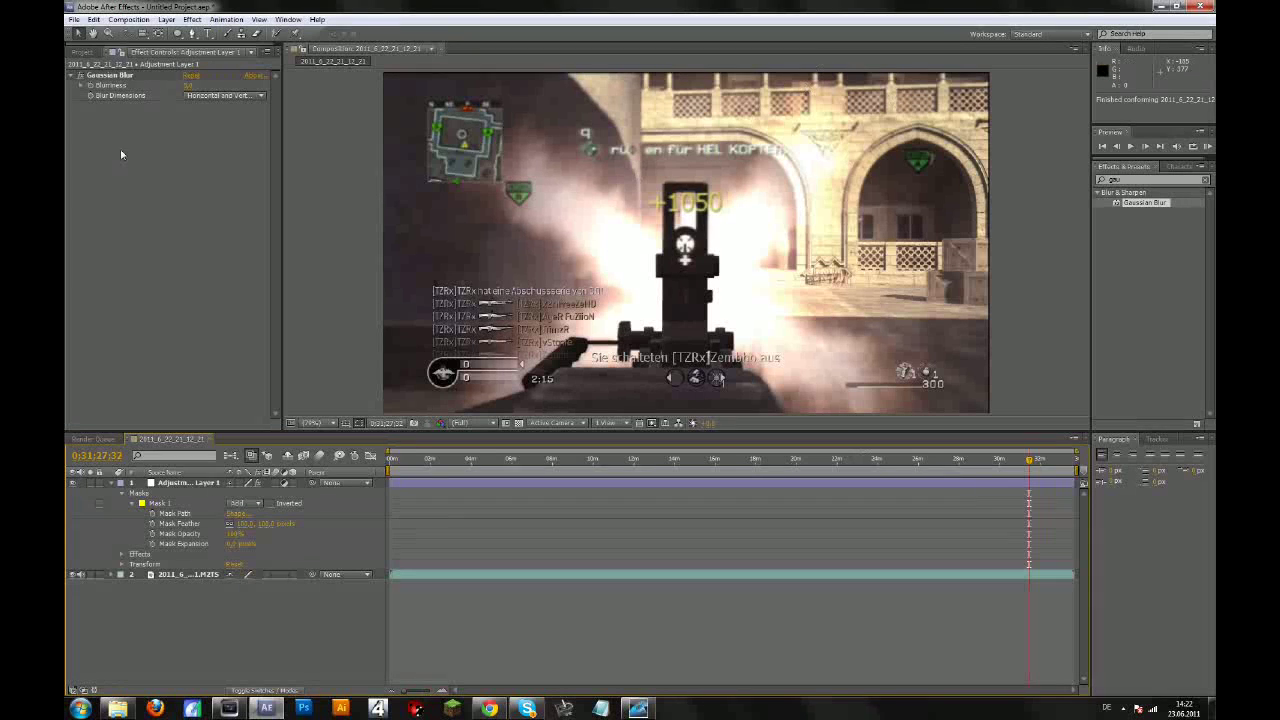
pyautogui.moveTo(187, 86); pyautogui.dragTo(340, 520)
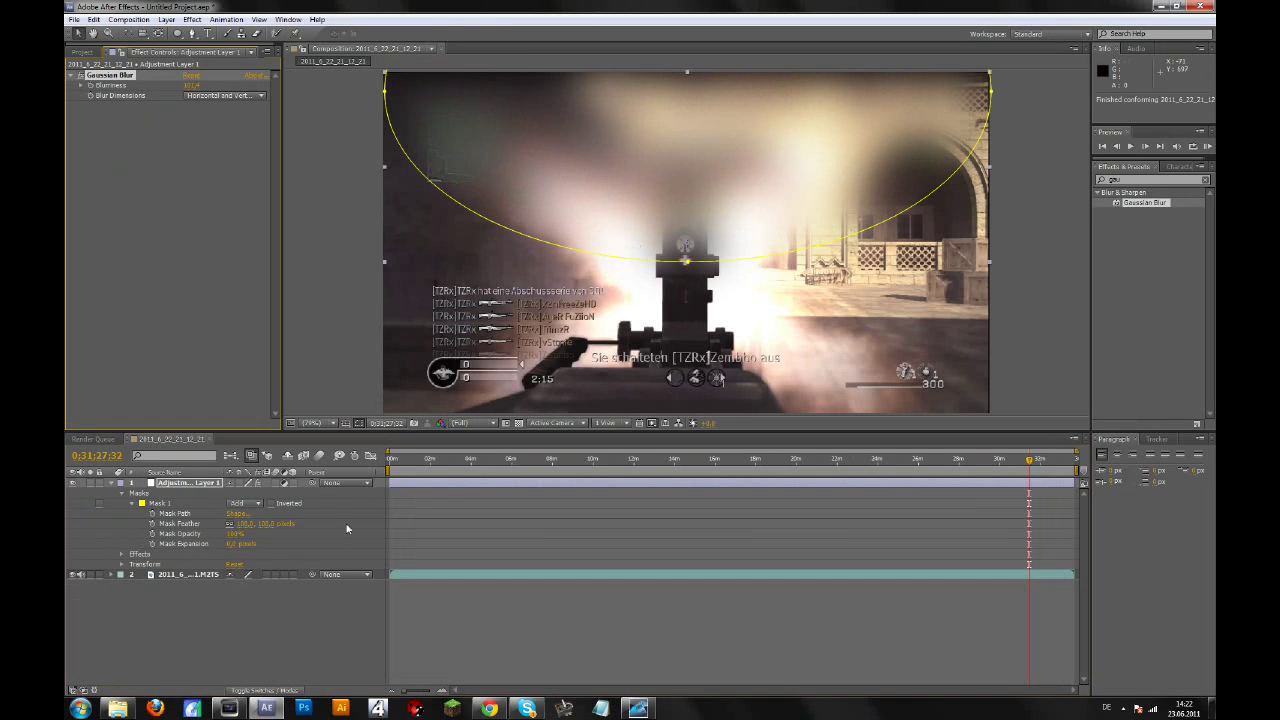
pyautogui.click(1200, 6)
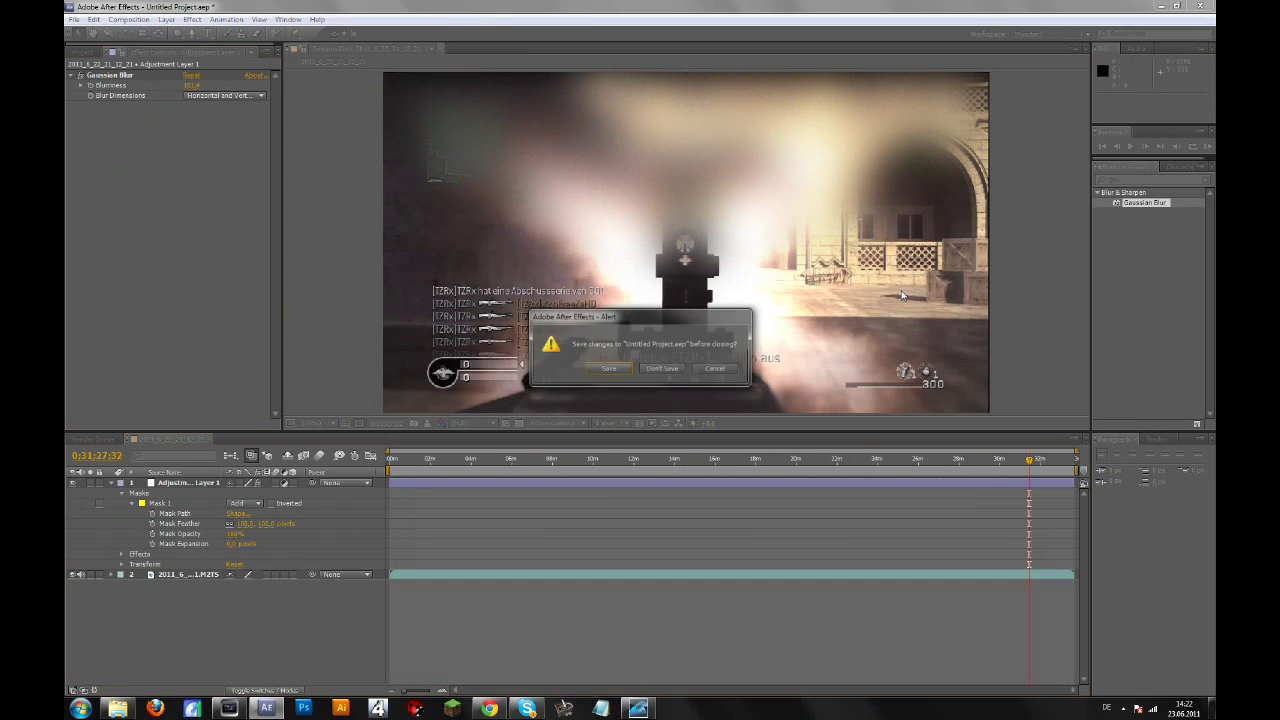